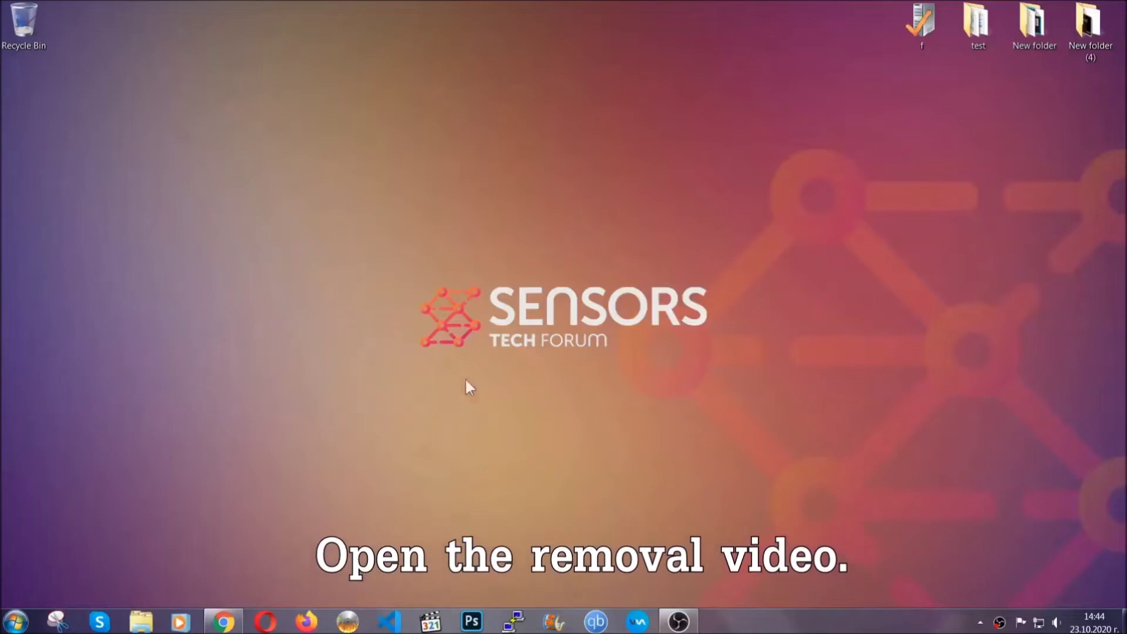
Step: Follow the ransomware video's sensorstechforum link, then download and launch SpyHunter-Installer.exe
left_click(224, 622)
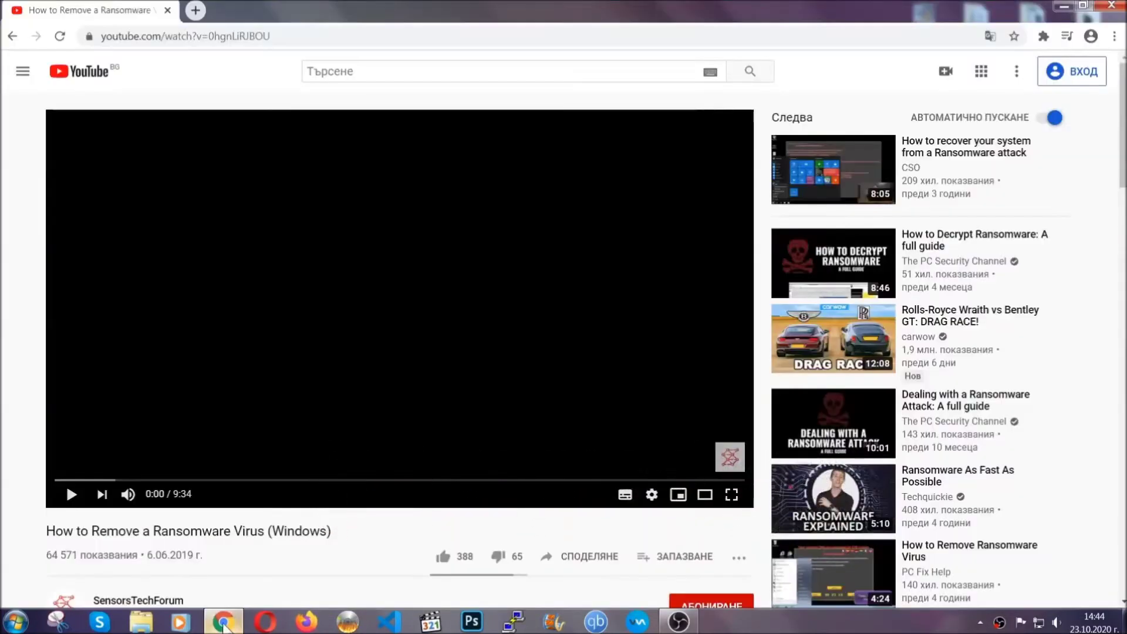
scroll(203, 472, "down", 3)
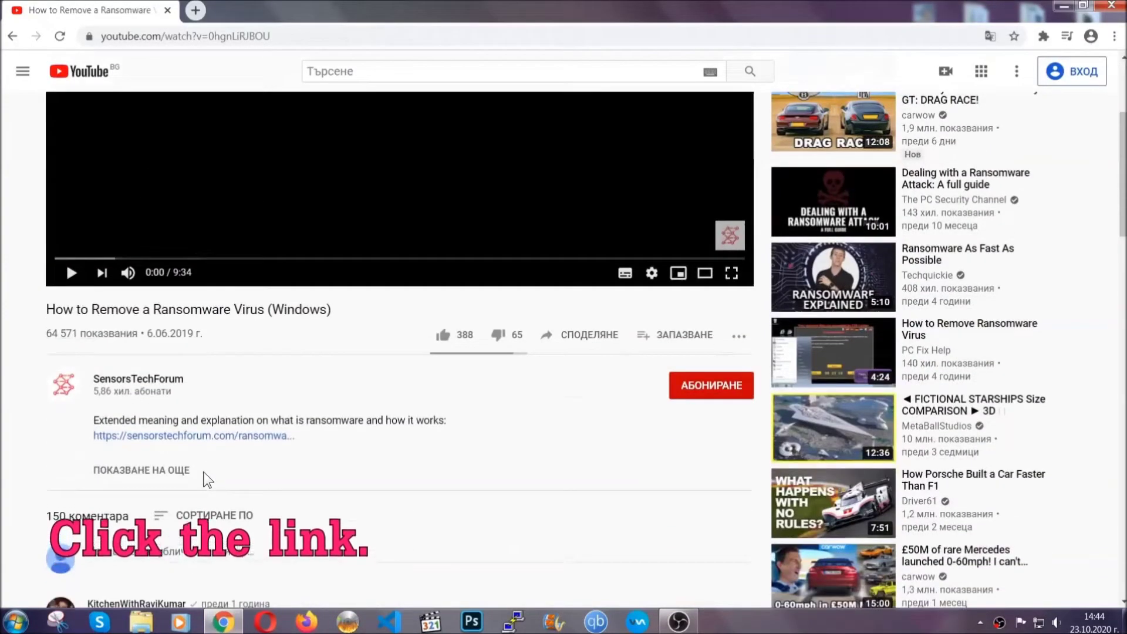
left_click(223, 436)
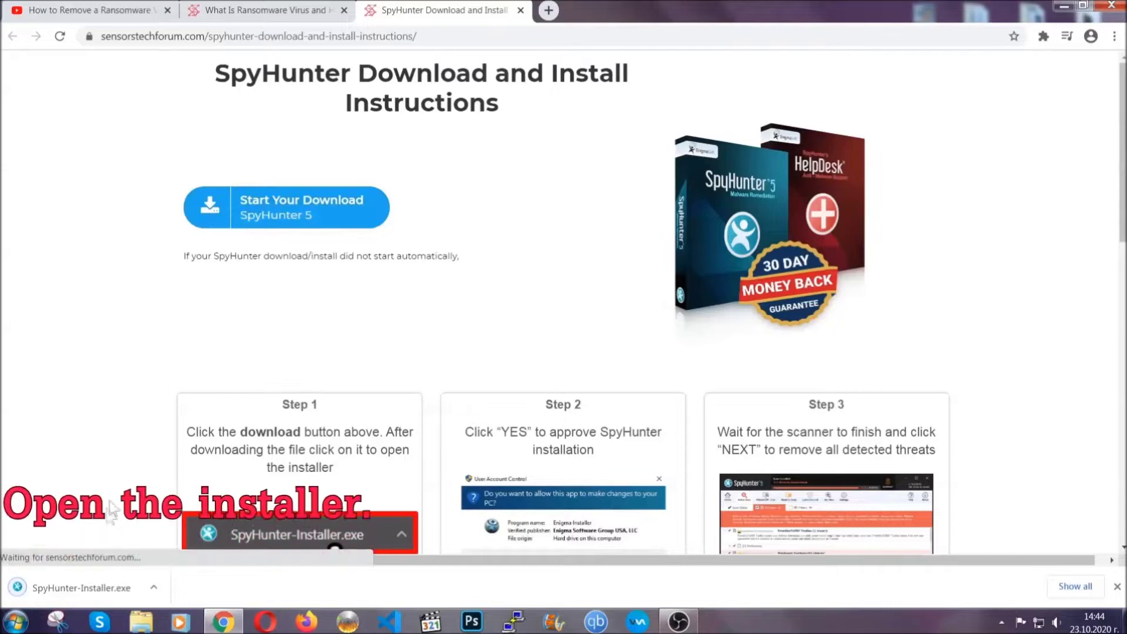
left_click(80, 585)
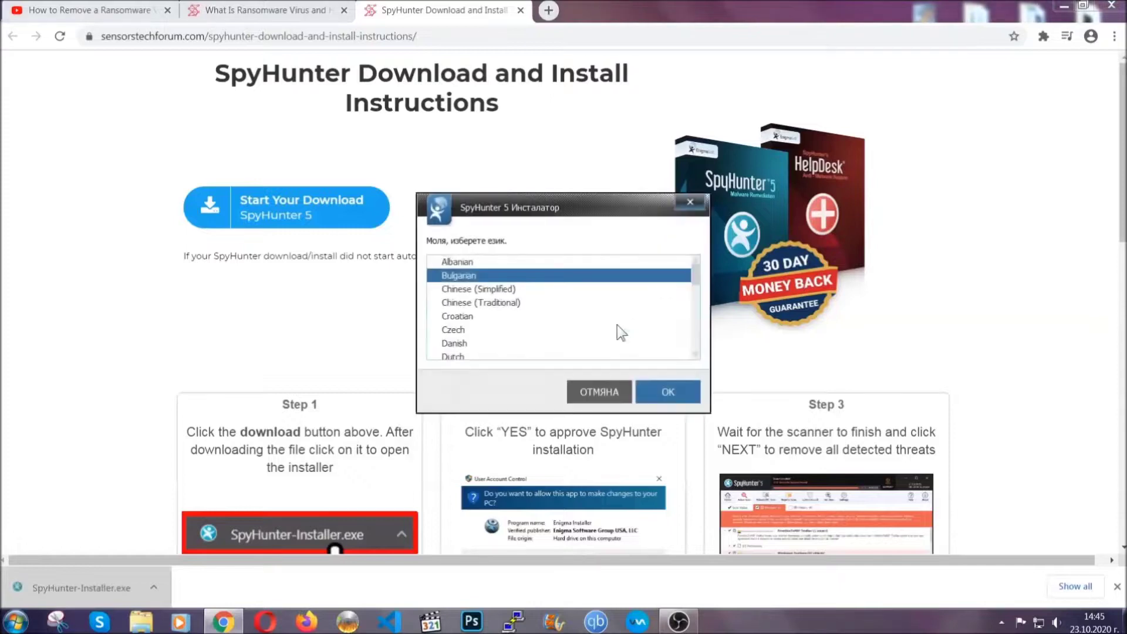
scroll(586, 326, "down", 2)
scroll(555, 324, "down", 2)
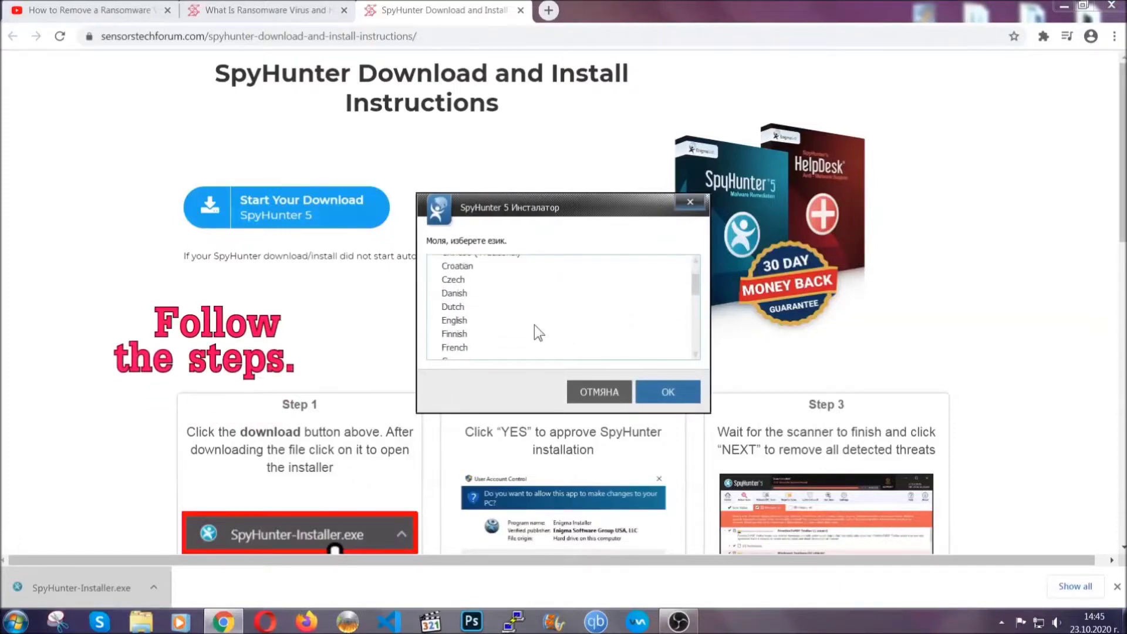
Step: Install SpyHunter 5 in English with the licence accepted, and start its scan
left_click(530, 322)
left_click(657, 391)
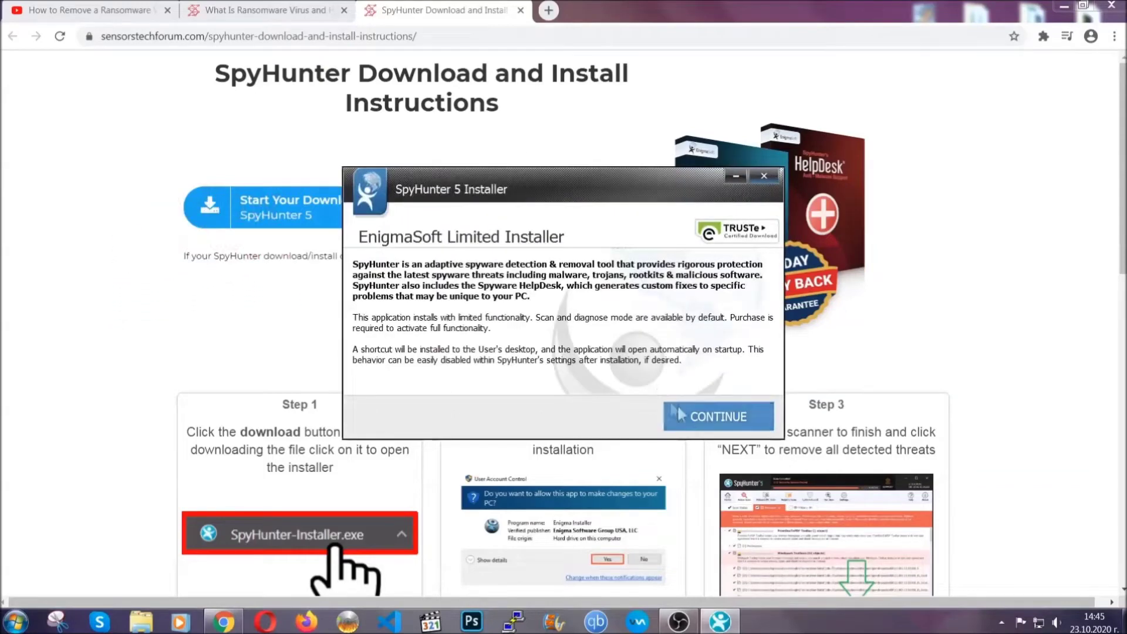
left_click(680, 414)
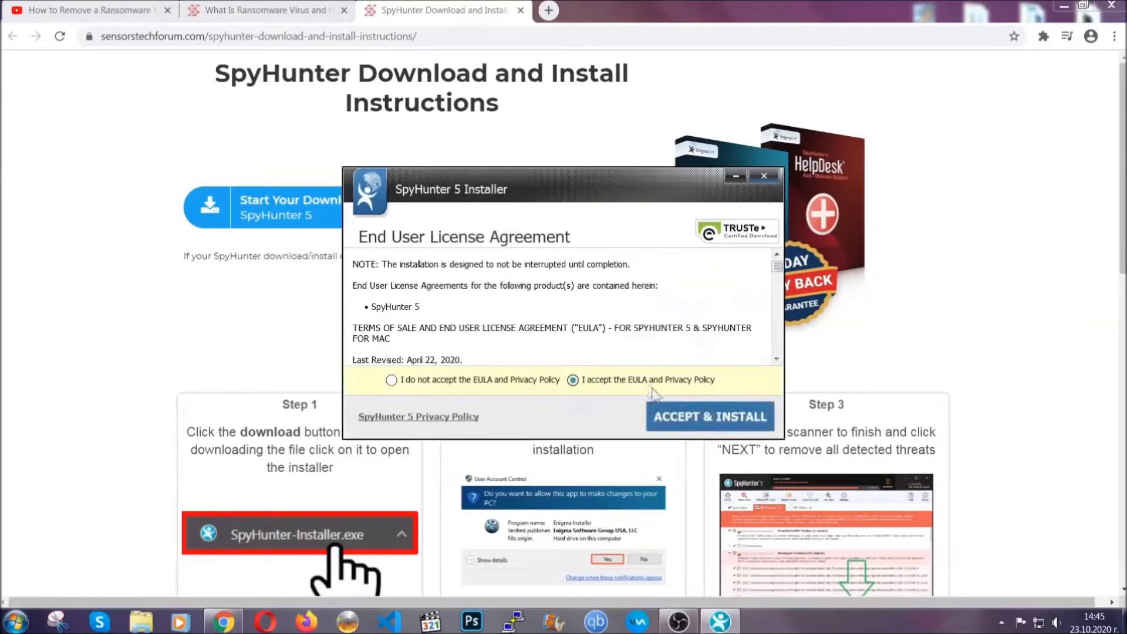
left_click(673, 416)
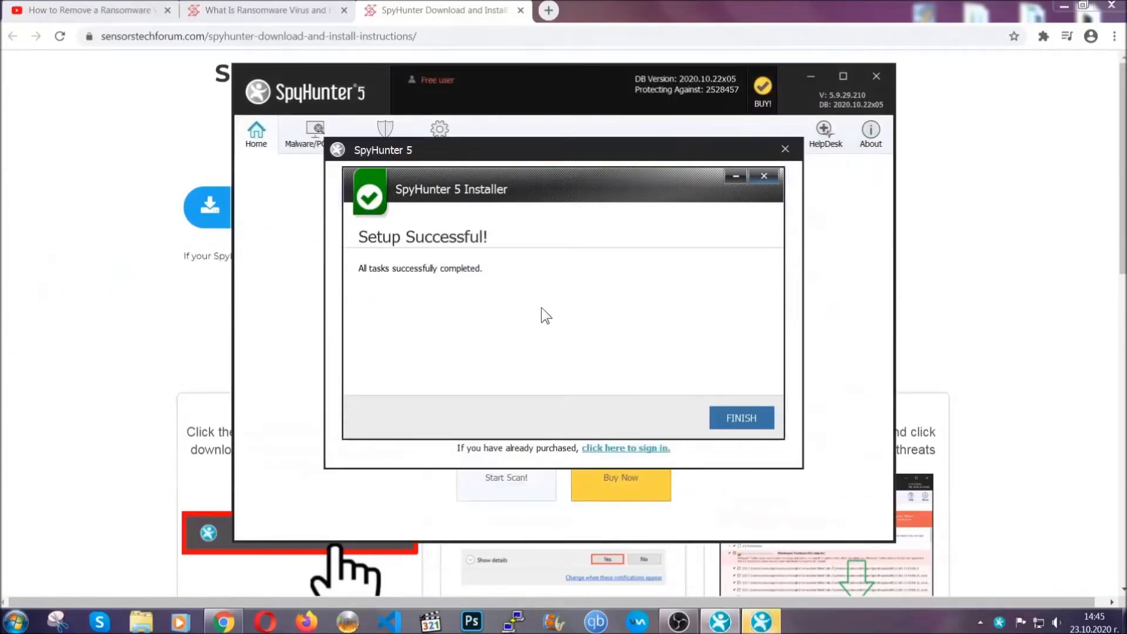
left_click(722, 420)
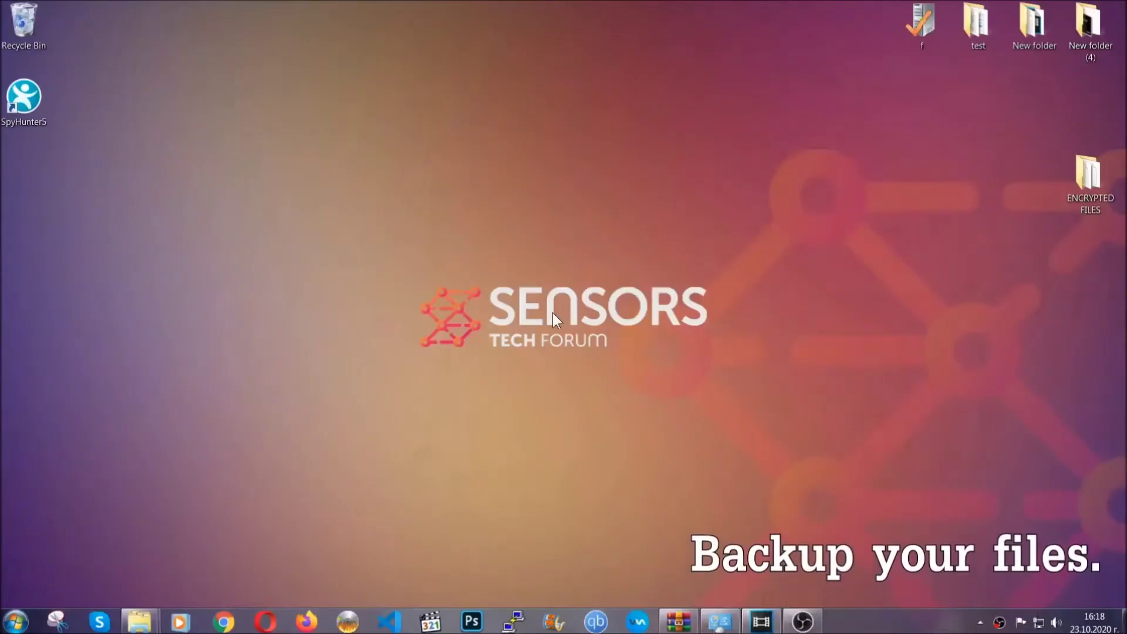
Step: Copy all six encrypted .efji files from the ENCRYPTED FILES folder
double_click(1081, 180)
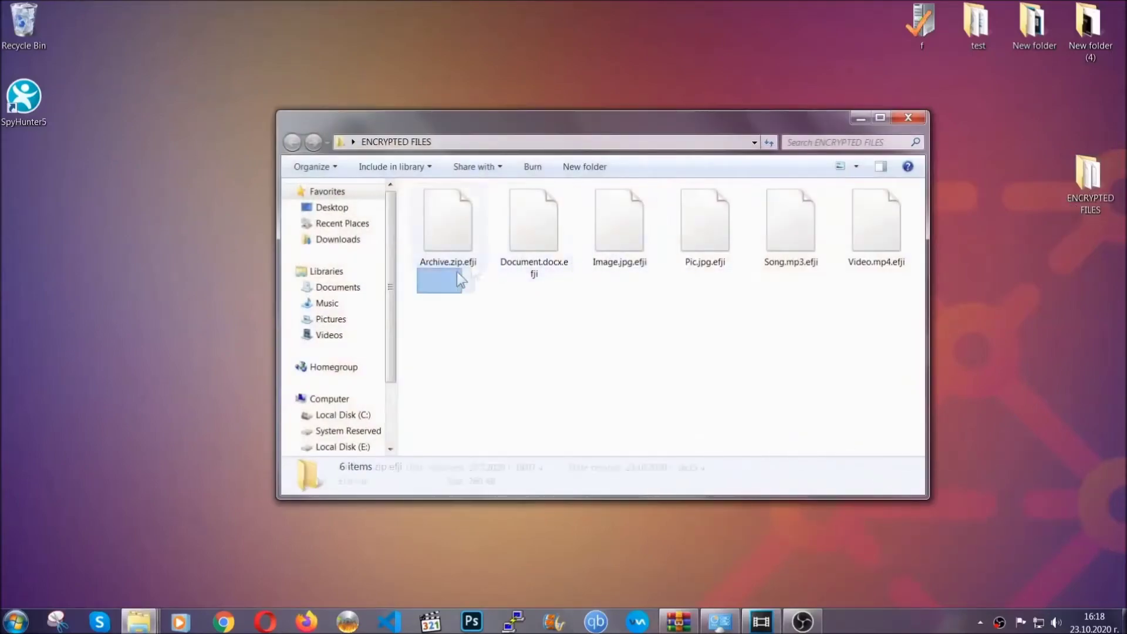
left_click_drag(458, 273, 882, 208)
right_click(882, 209)
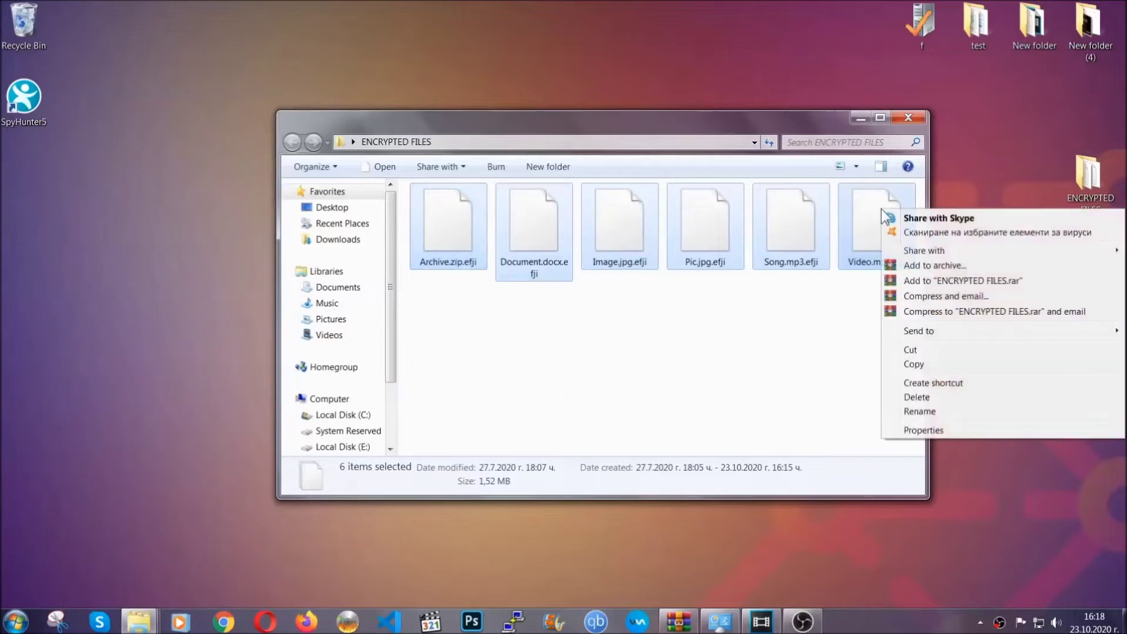
left_click(913, 365)
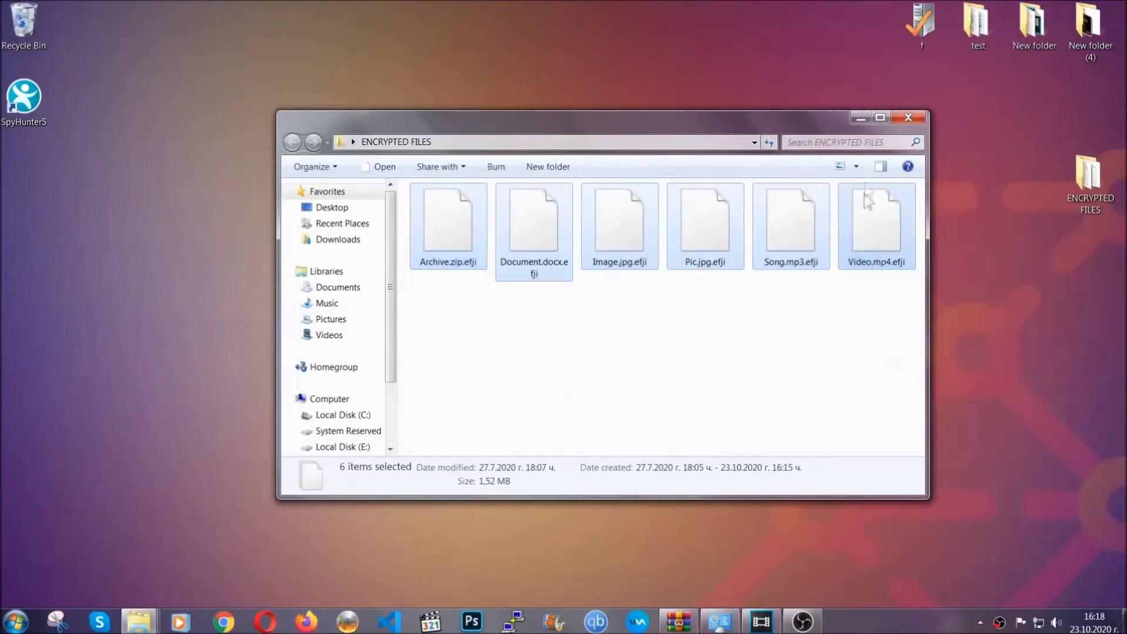
left_click(861, 117)
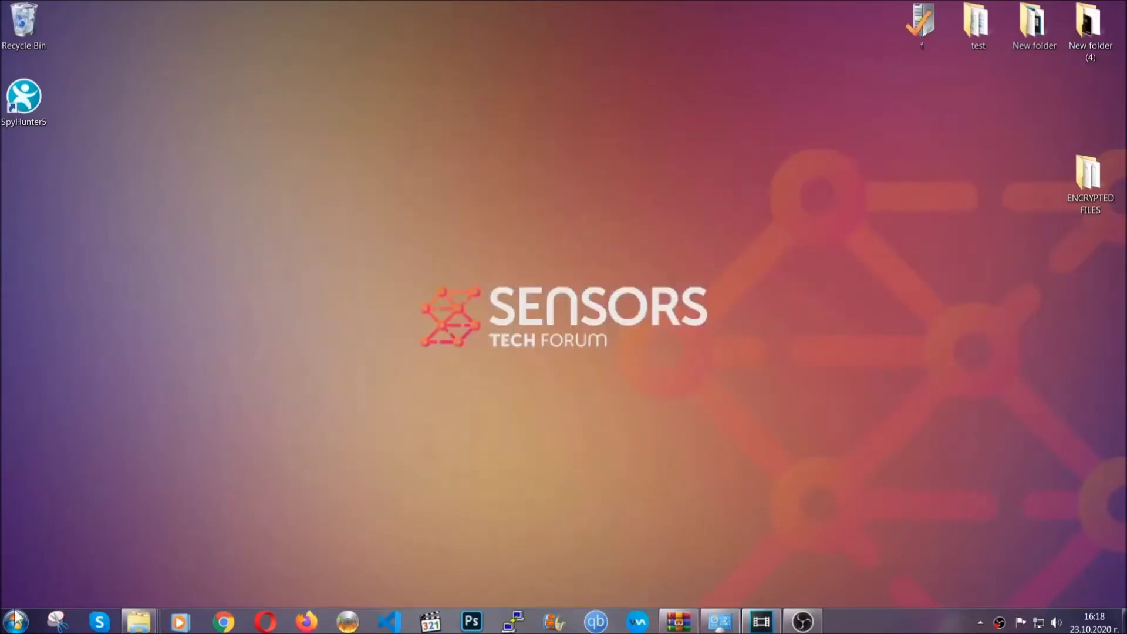
Step: Paste the copied files onto FLASH DRIVE (H:) and close its window
left_click(15, 621)
left_click(214, 441)
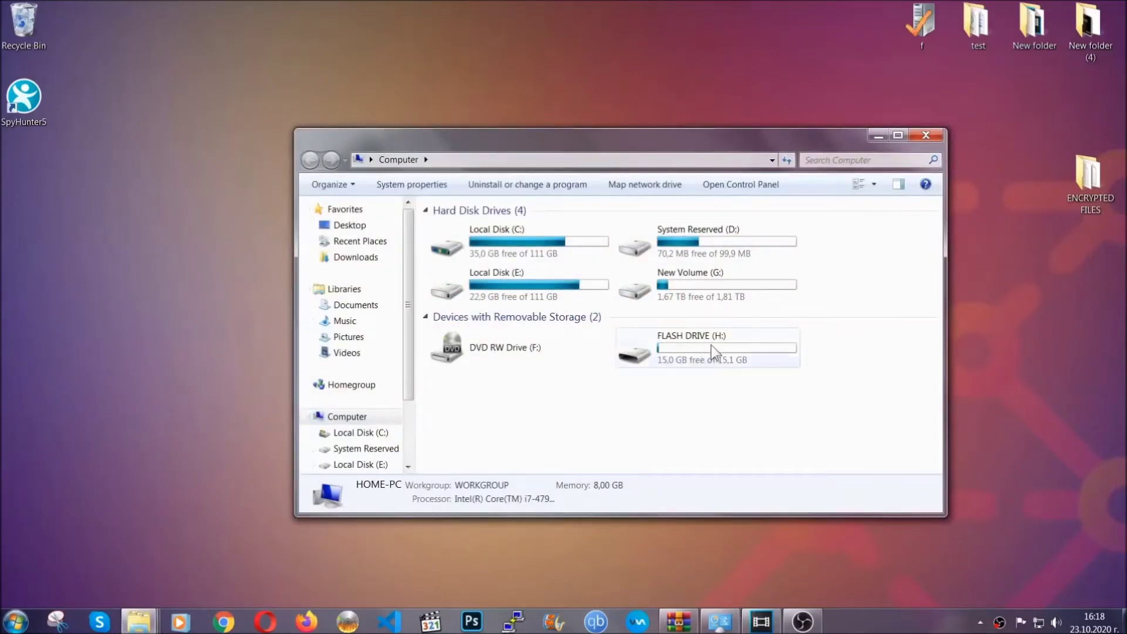
double_click(711, 344)
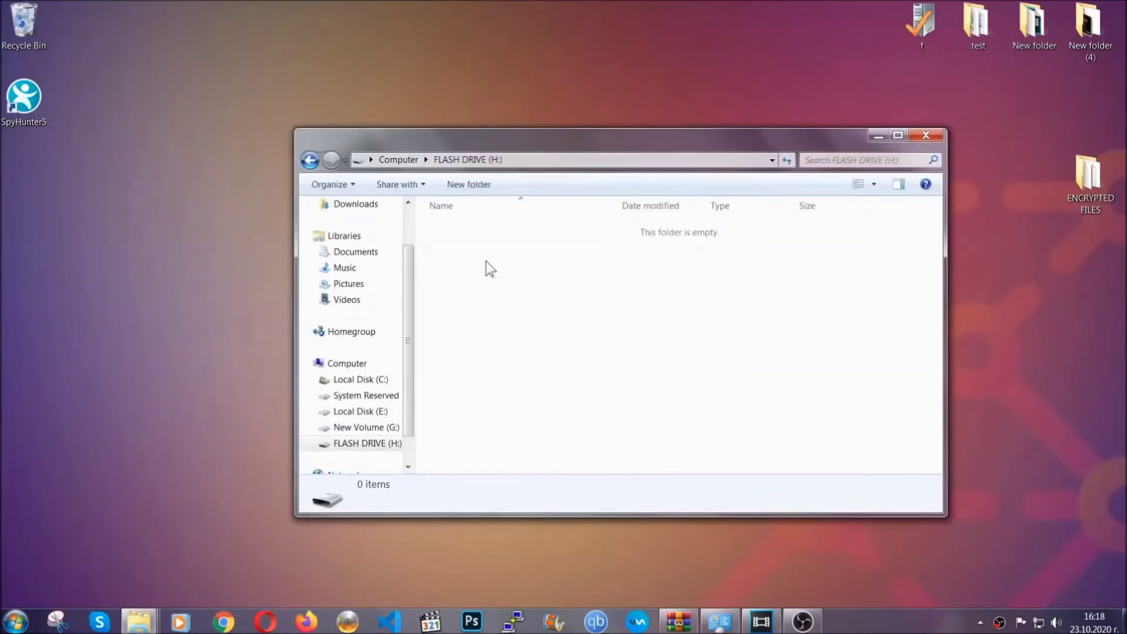
right_click(487, 262)
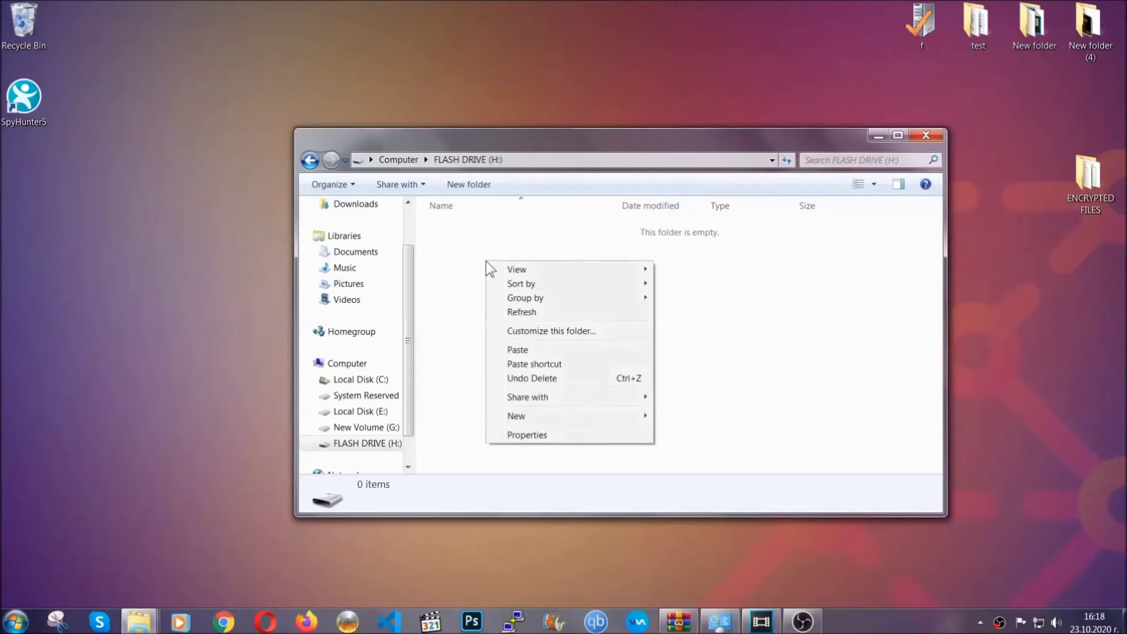
left_click(513, 351)
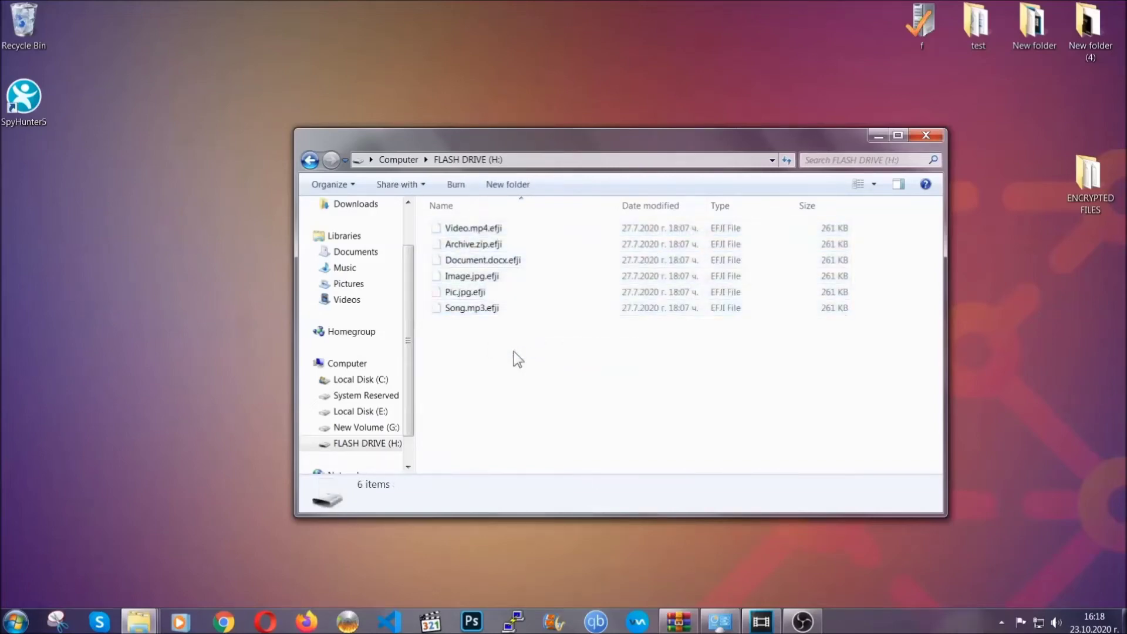
left_click(927, 137)
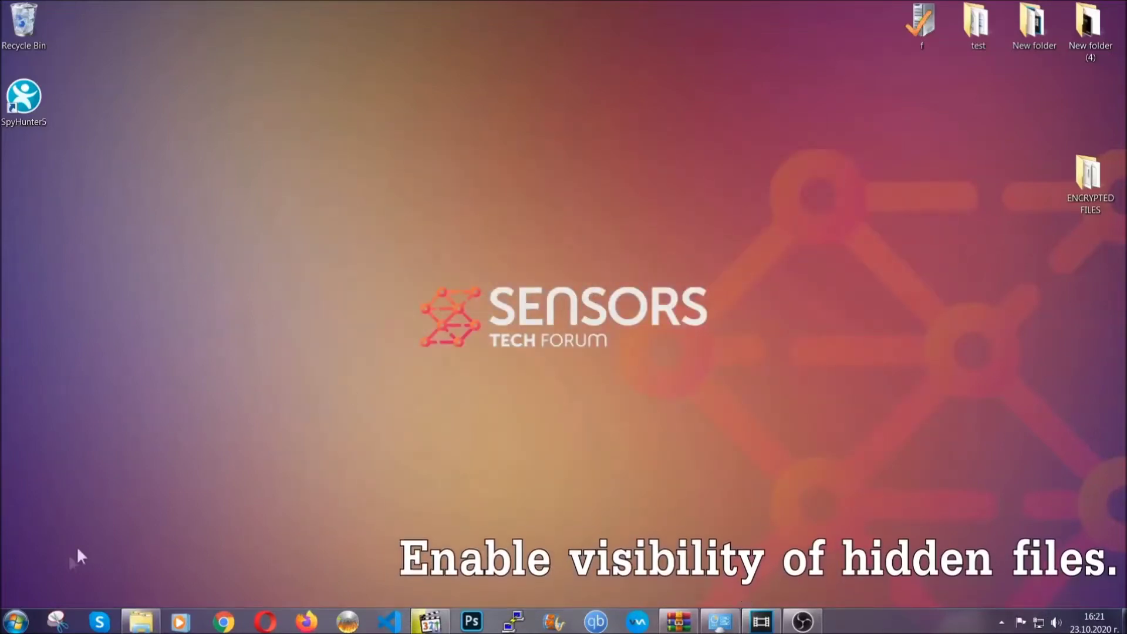
Step: Find the hidden files setting in Start search and apply 'Show hidden files, folders, and drives'
left_click(18, 622)
left_click(49, 585)
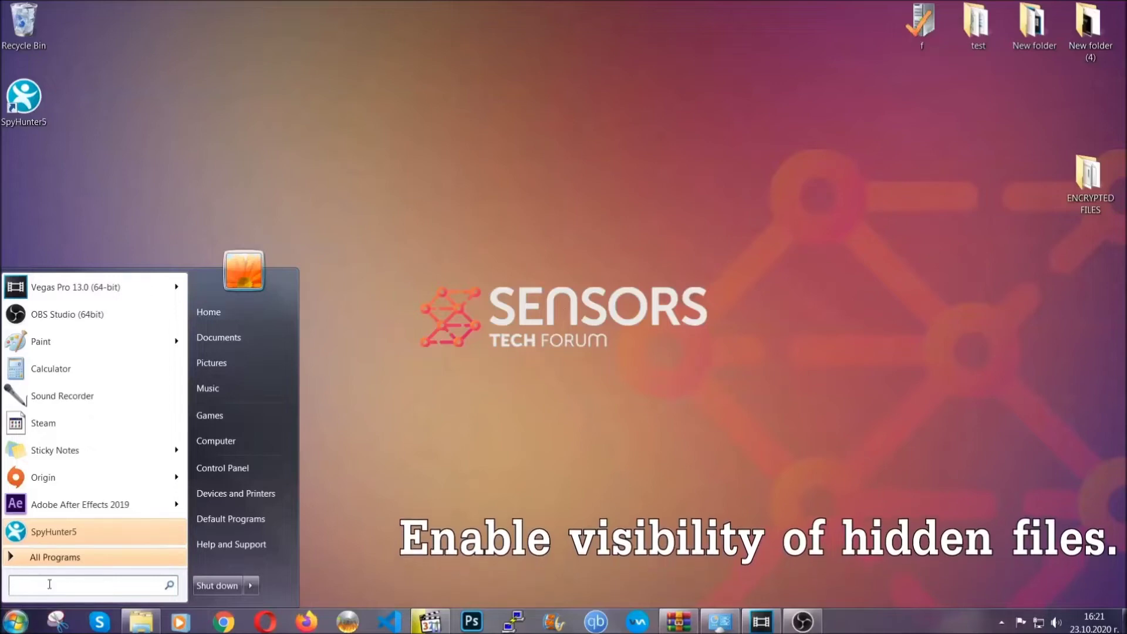
type("s")
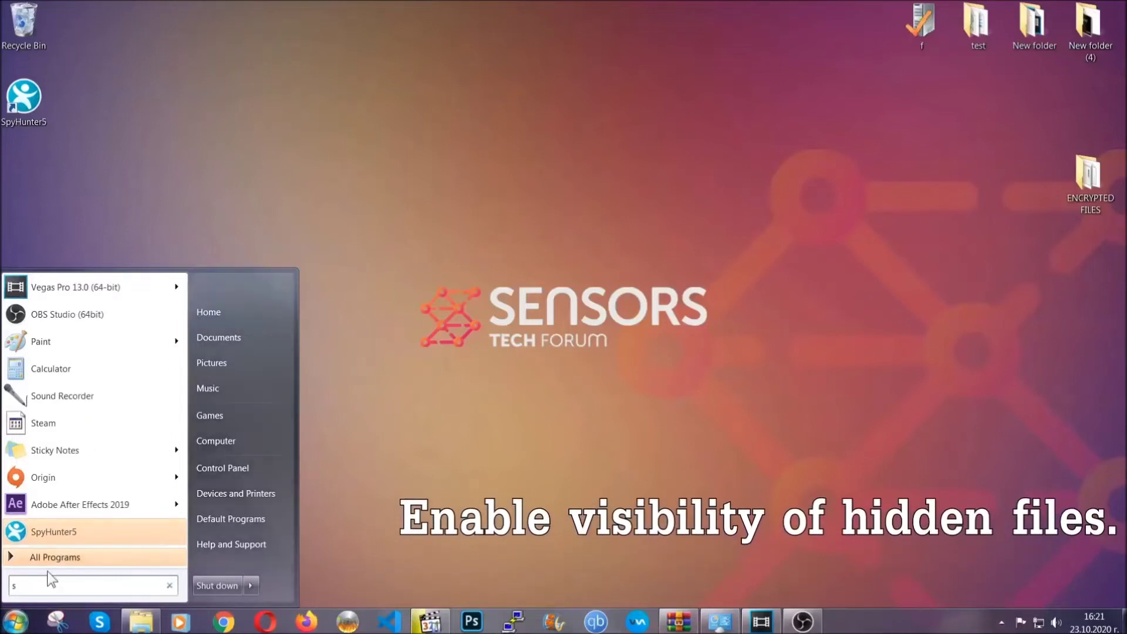
type("howh")
key("BackSpace")
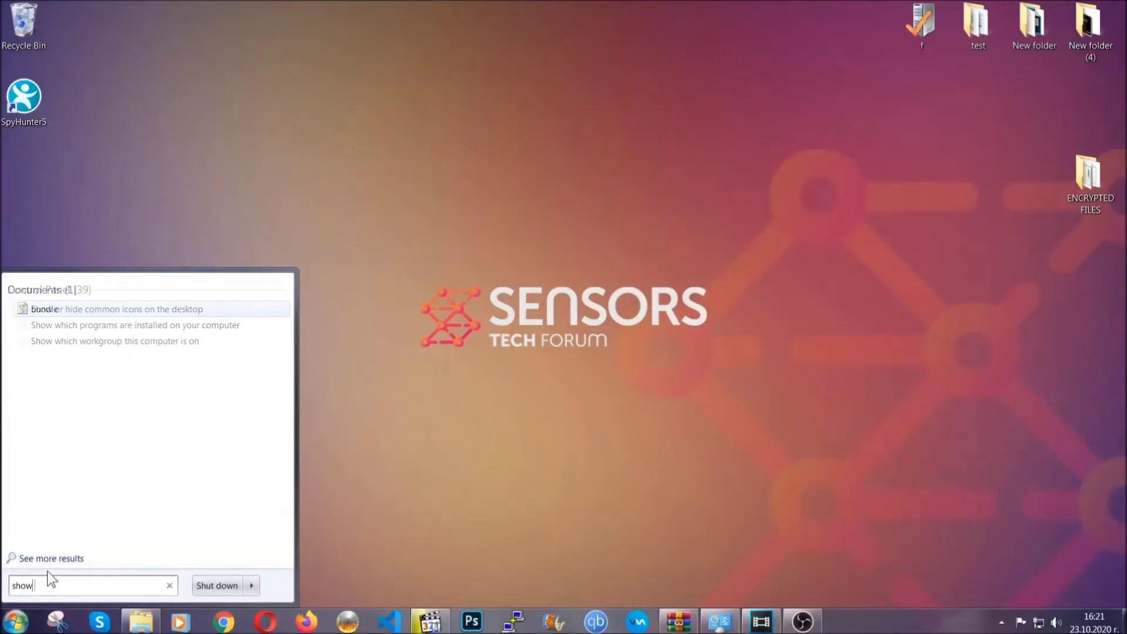
type(" hidden files")
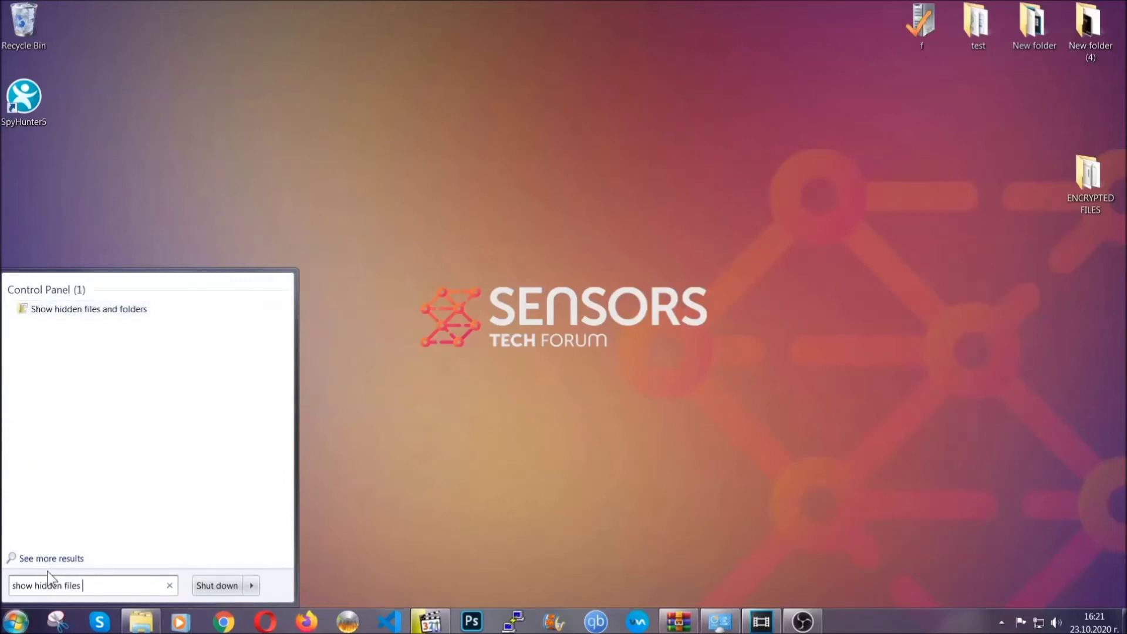
type(" and folders")
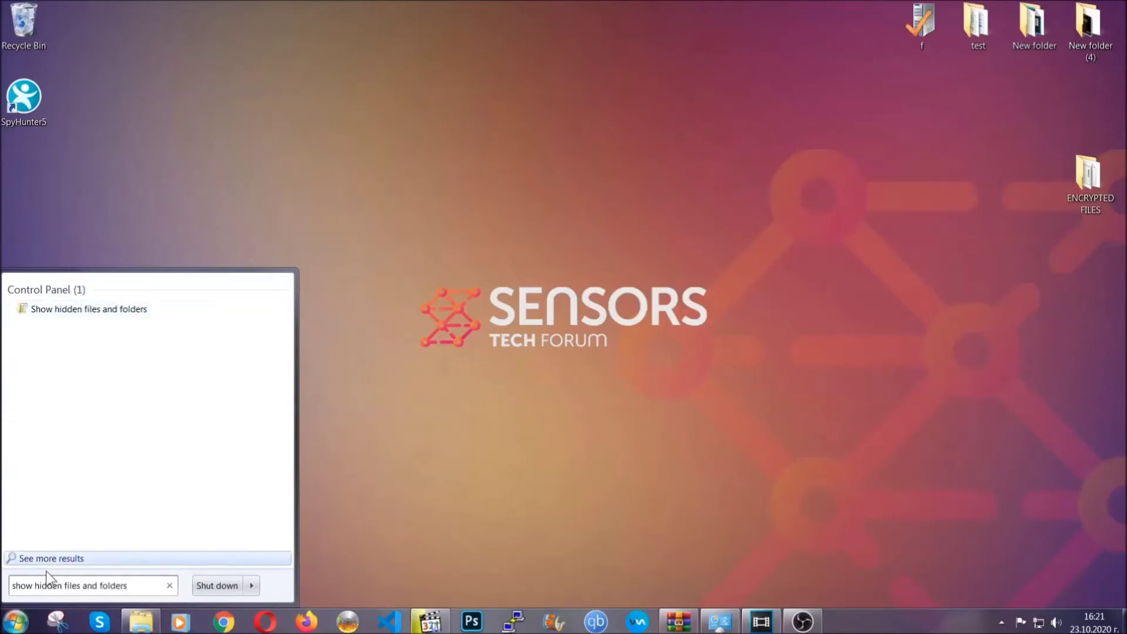
left_click(132, 314)
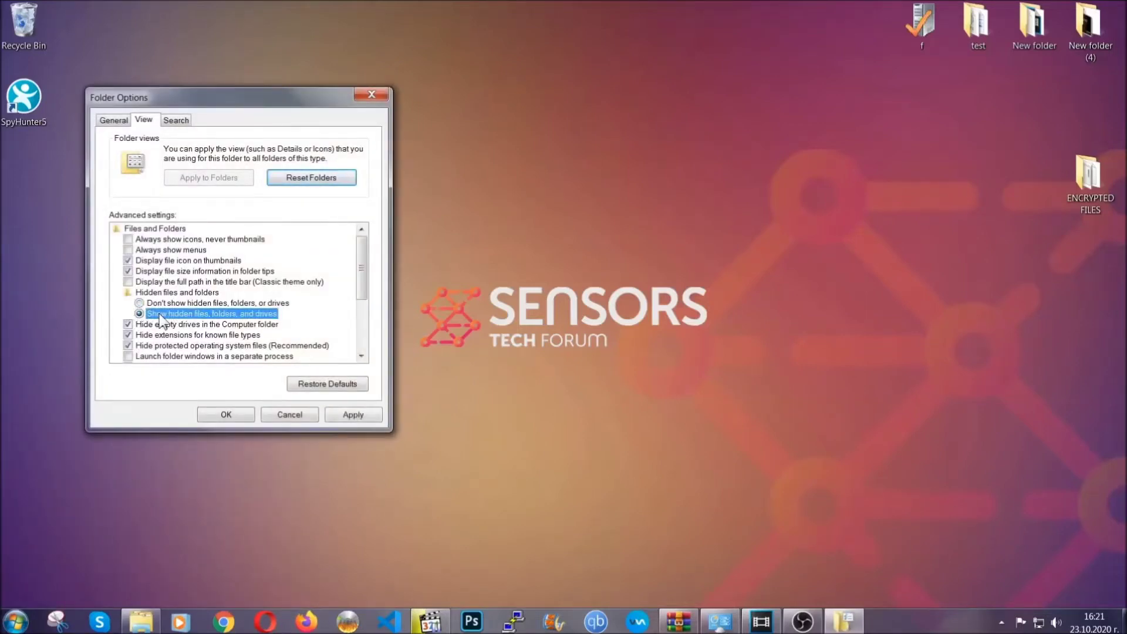
left_click(349, 417)
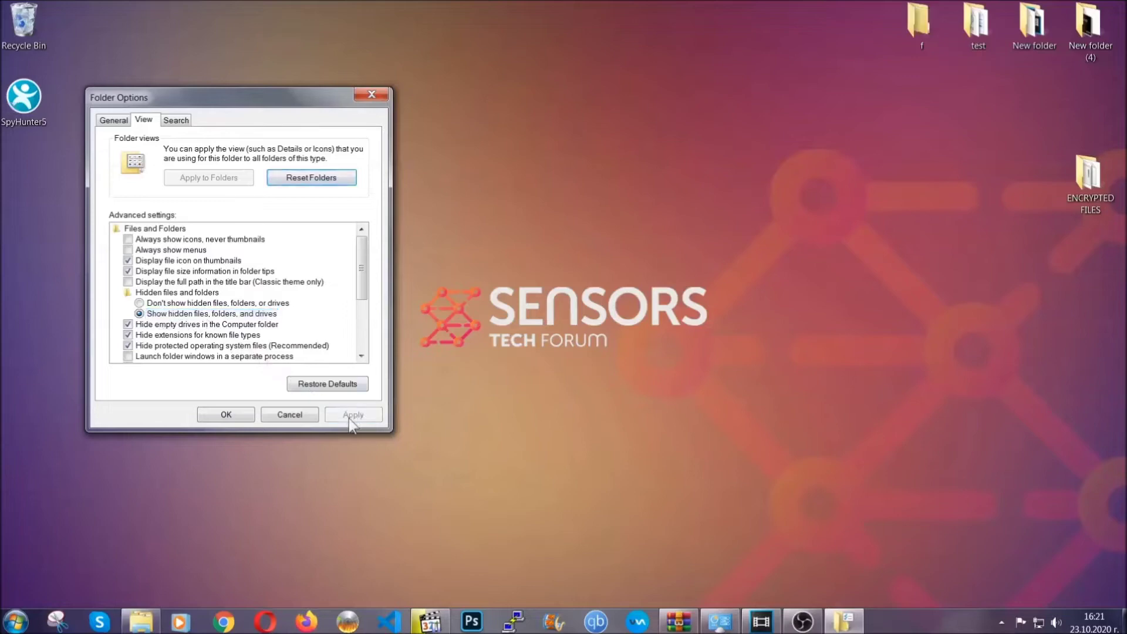
left_click(221, 412)
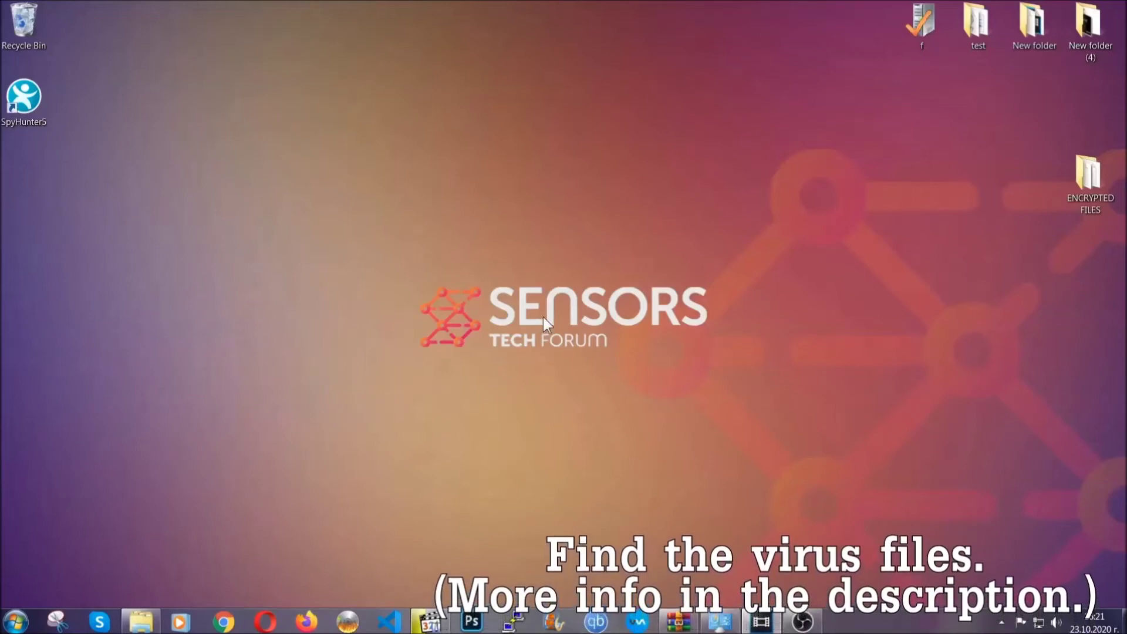
Step: Search Computer for 'fileextension:exe Example Virus Name'
left_click(17, 621)
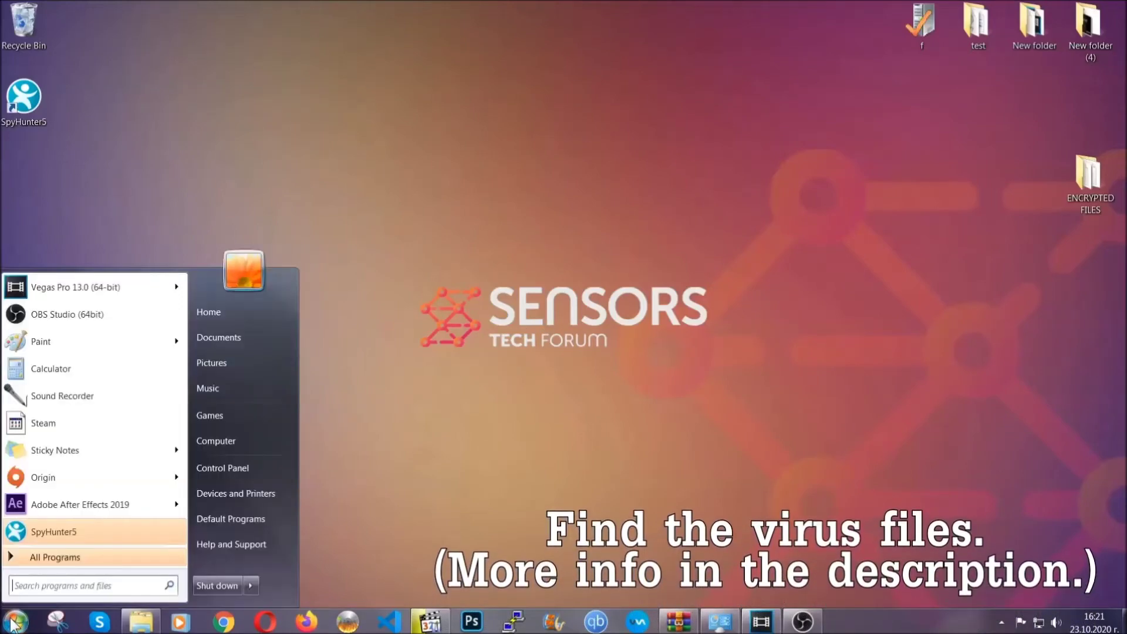
left_click(231, 439)
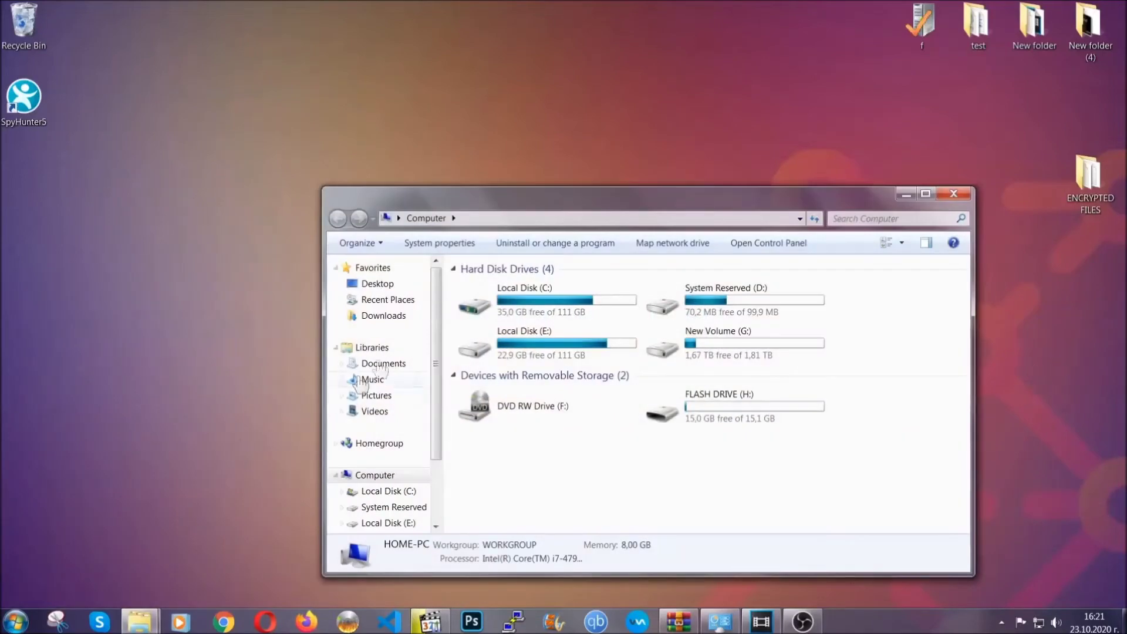
left_click_drag(614, 207, 540, 157)
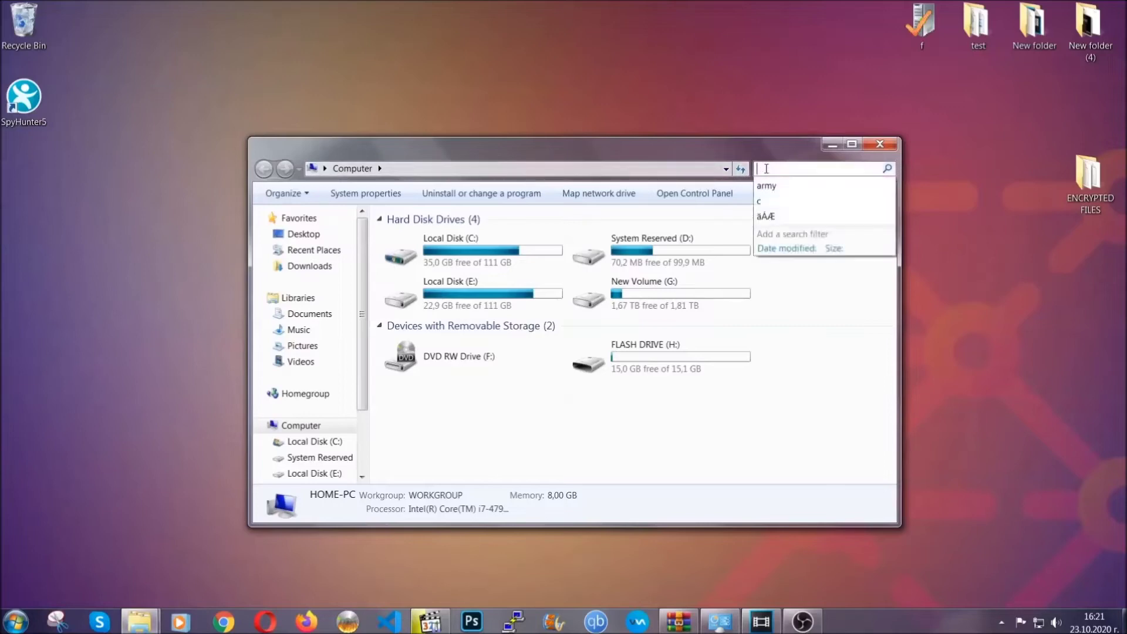
type("file")
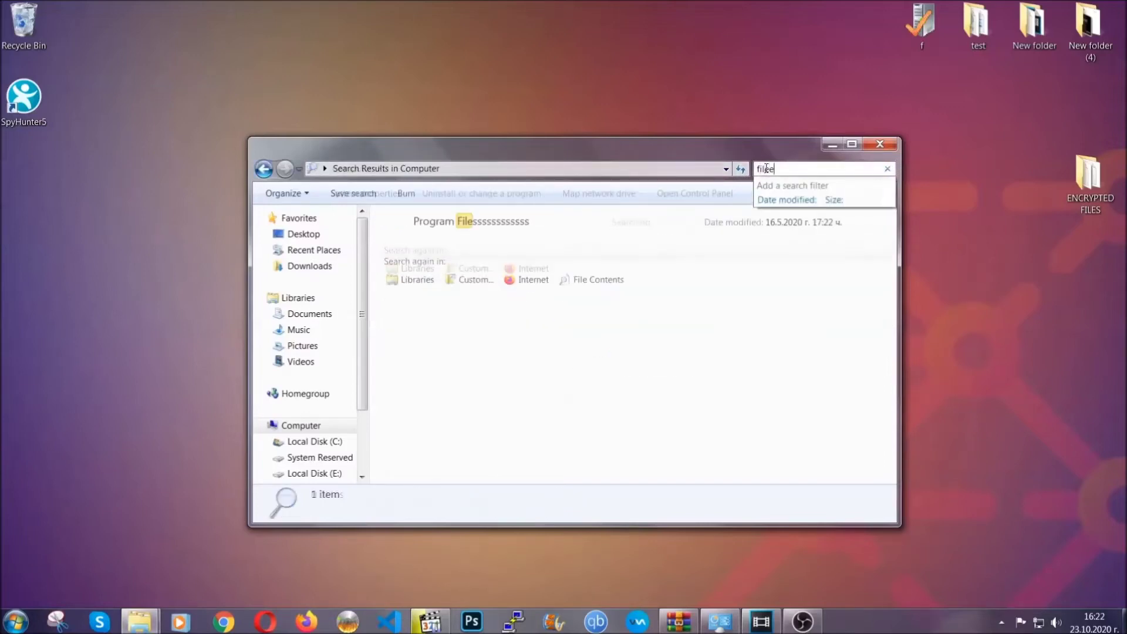
type("extension:exe ")
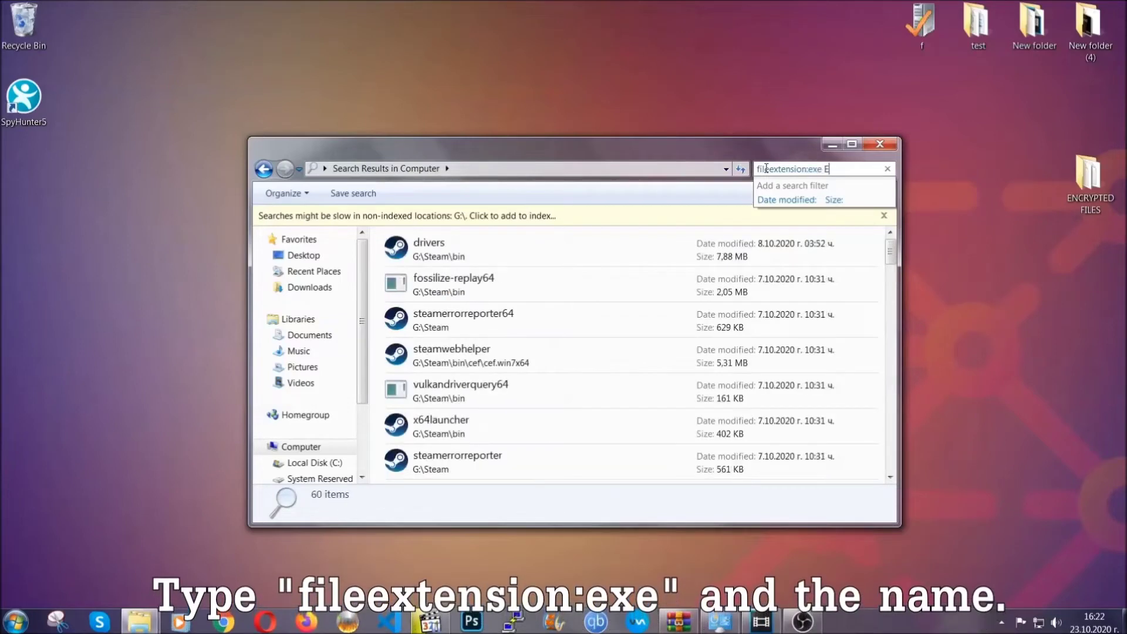
type("Example")
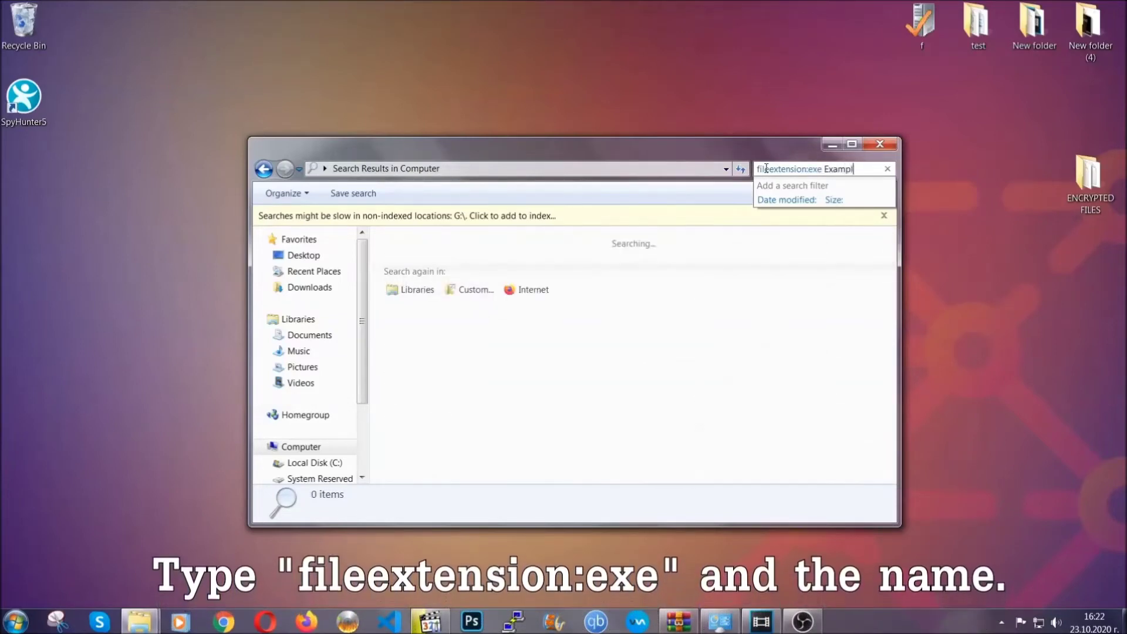
type(" Virus Name")
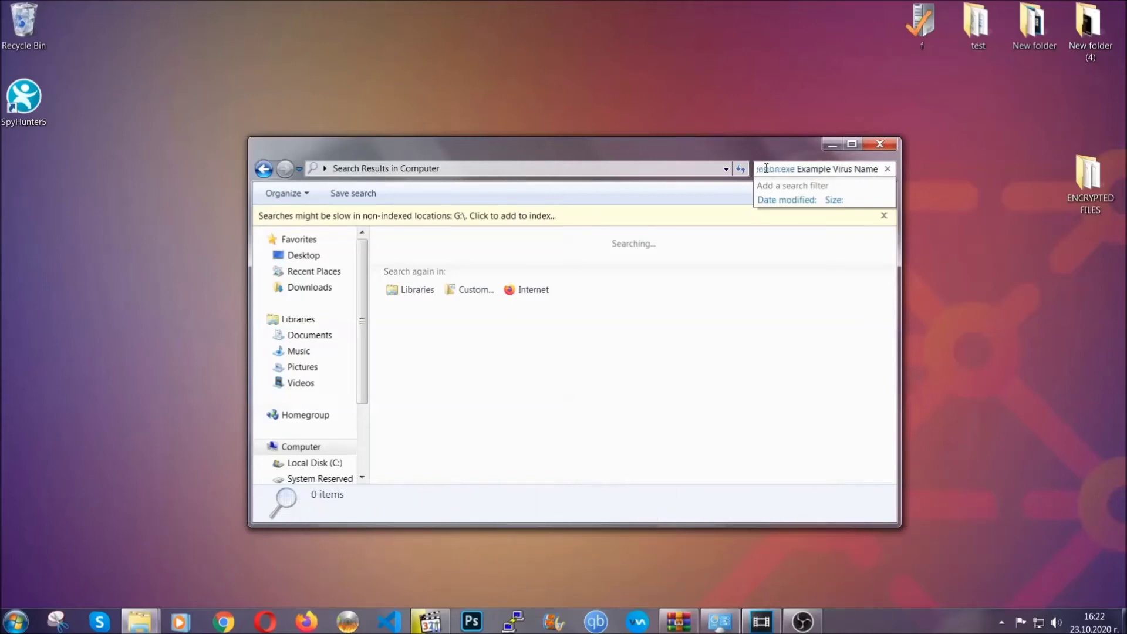
key("Return")
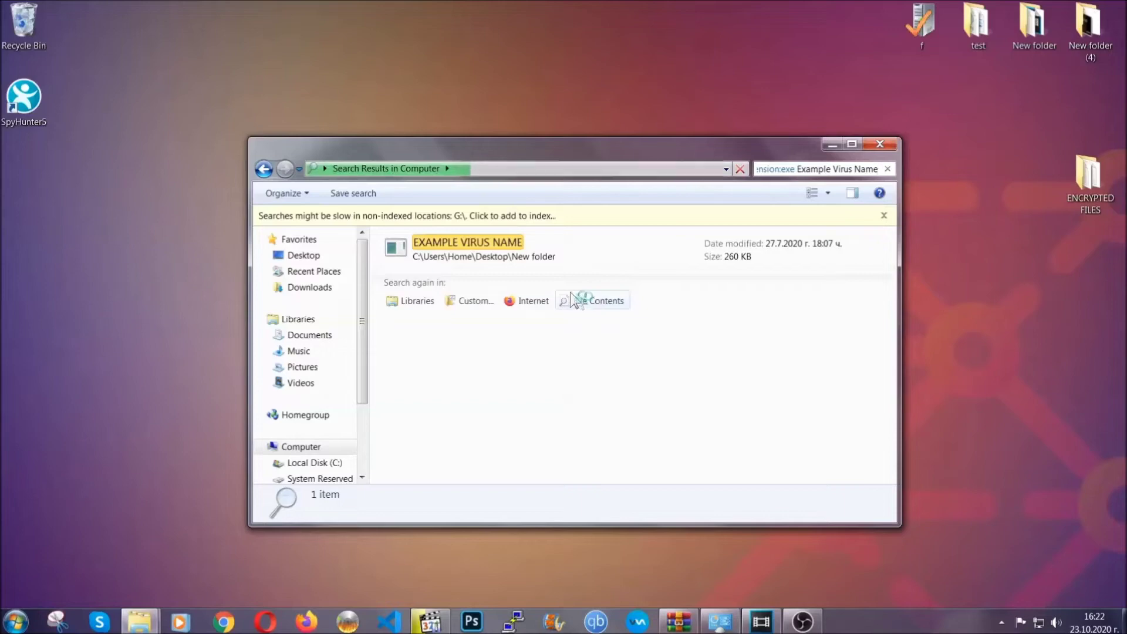
Step: Delete the EXAMPLE VIRUS NAME file to the Recycle Bin and close the search window
left_click(492, 238)
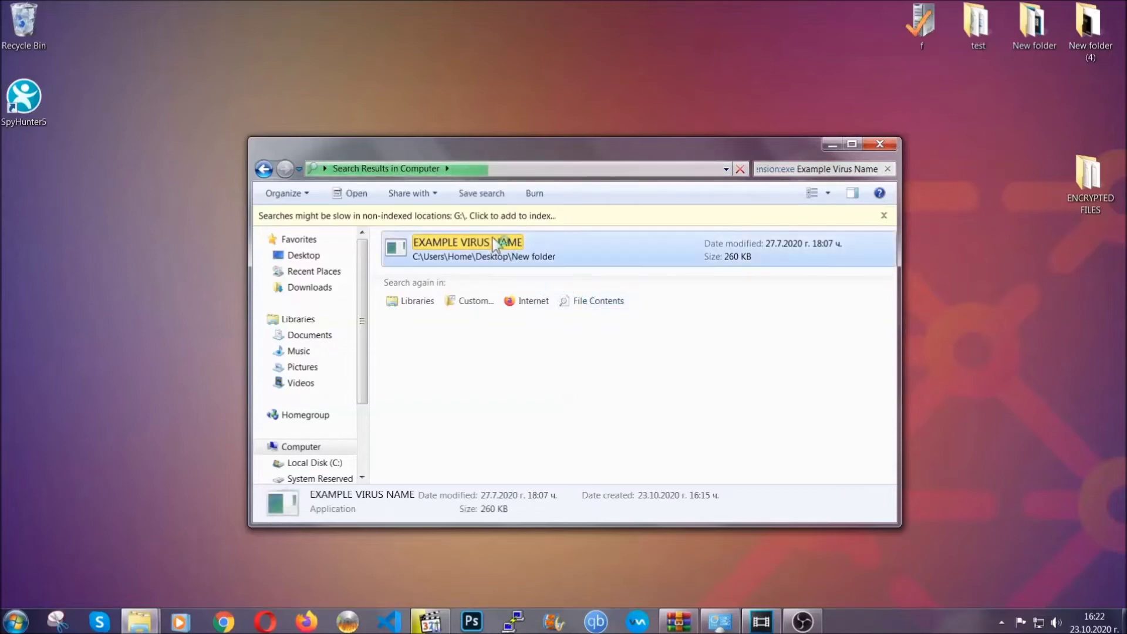
right_click(497, 246)
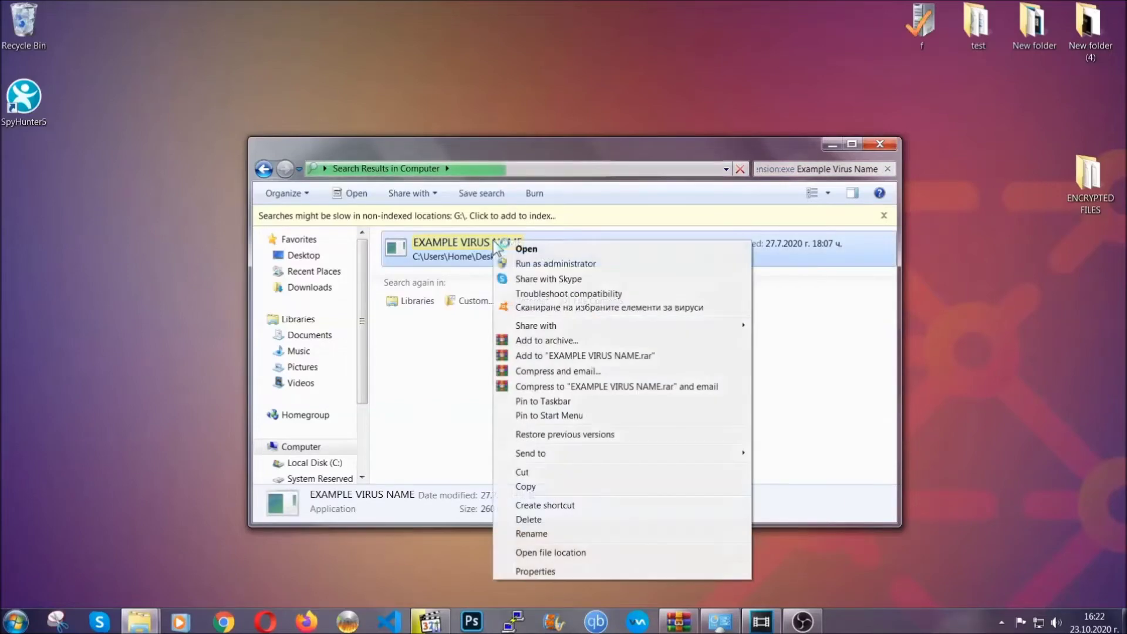
left_click(543, 520)
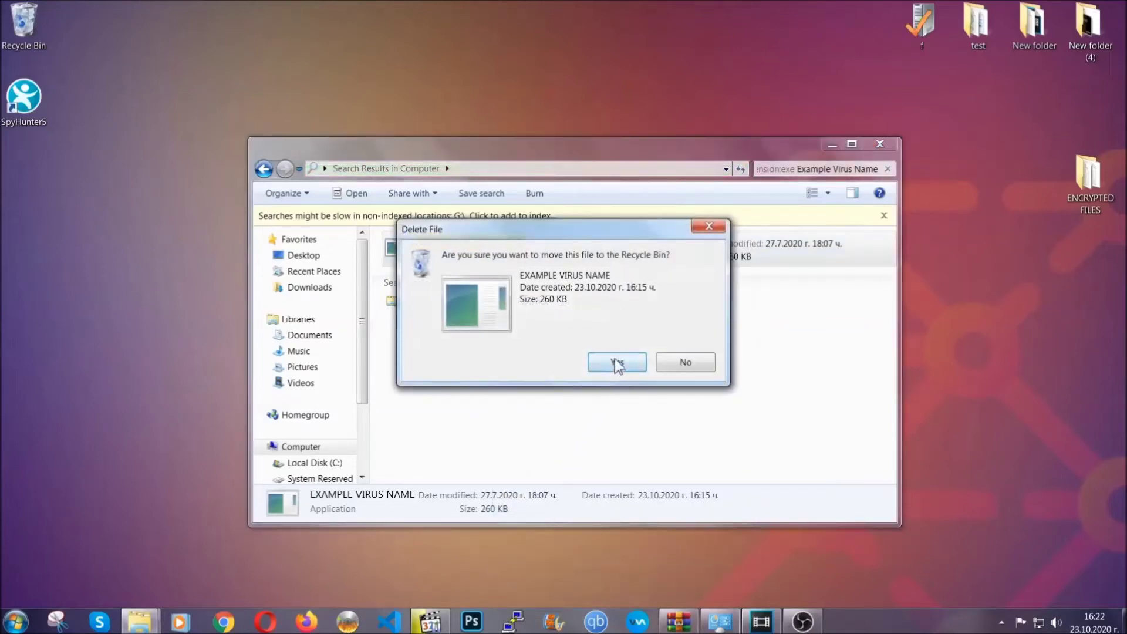
left_click(617, 364)
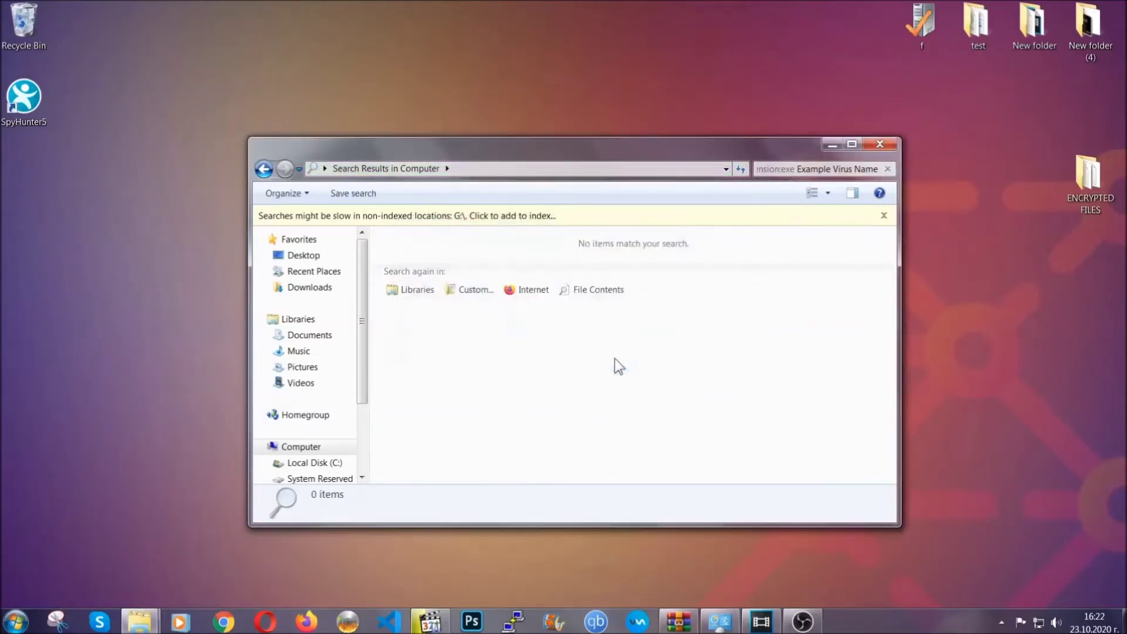
left_click(881, 144)
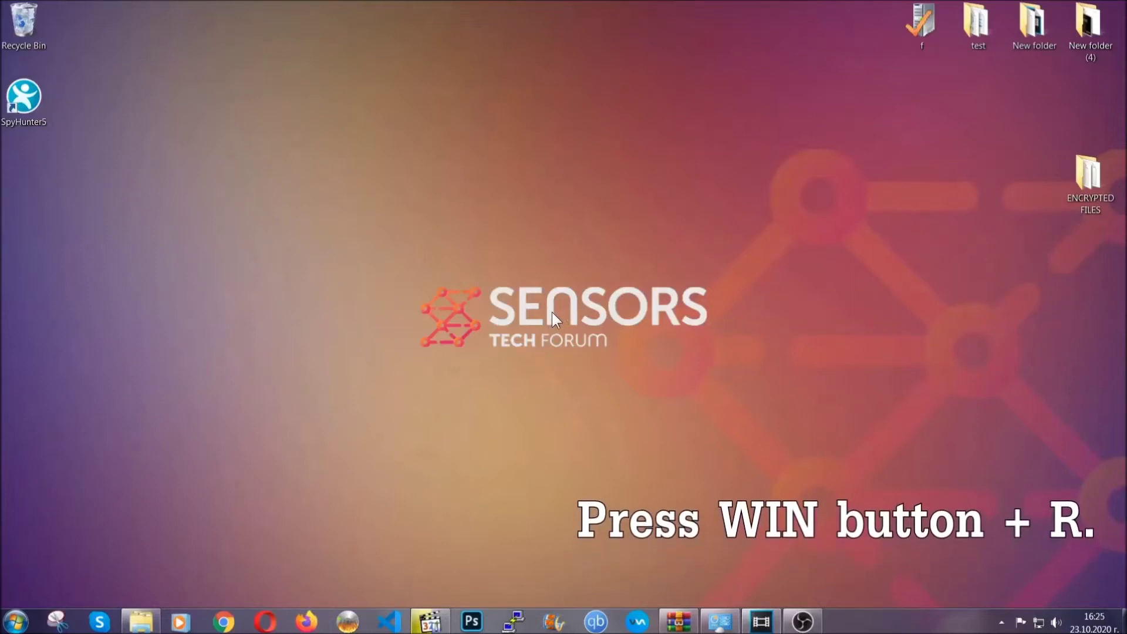
Step: Launch Registry Editor by running REGEDIT from the Win+R prompt
key("super+r")
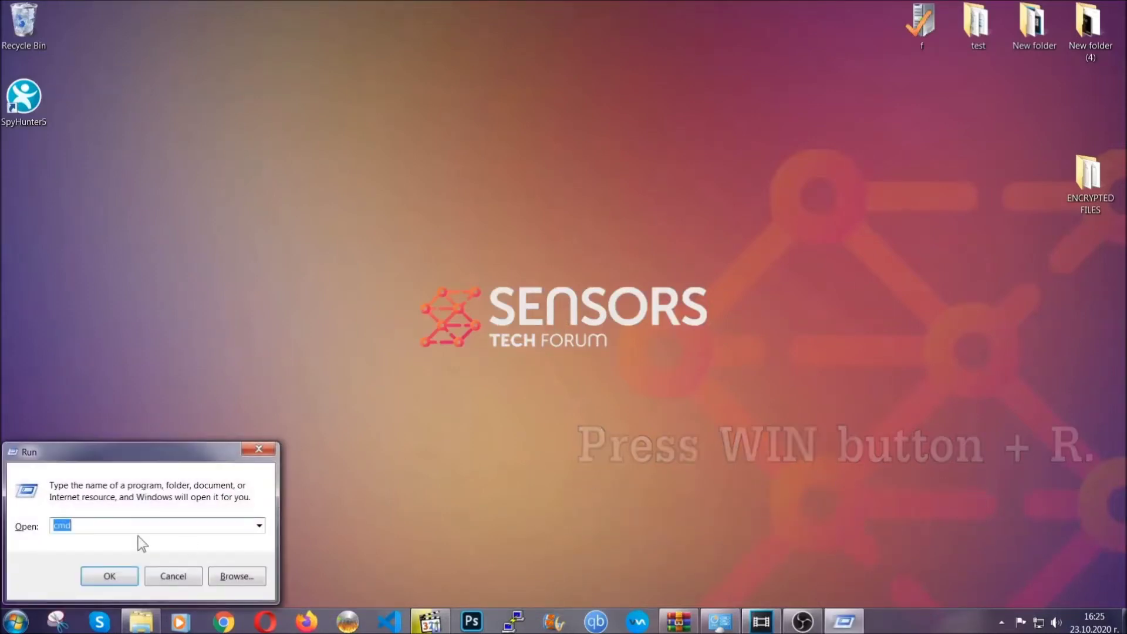
left_click(123, 531)
key("ctrl+a")
type("REGEDIT")
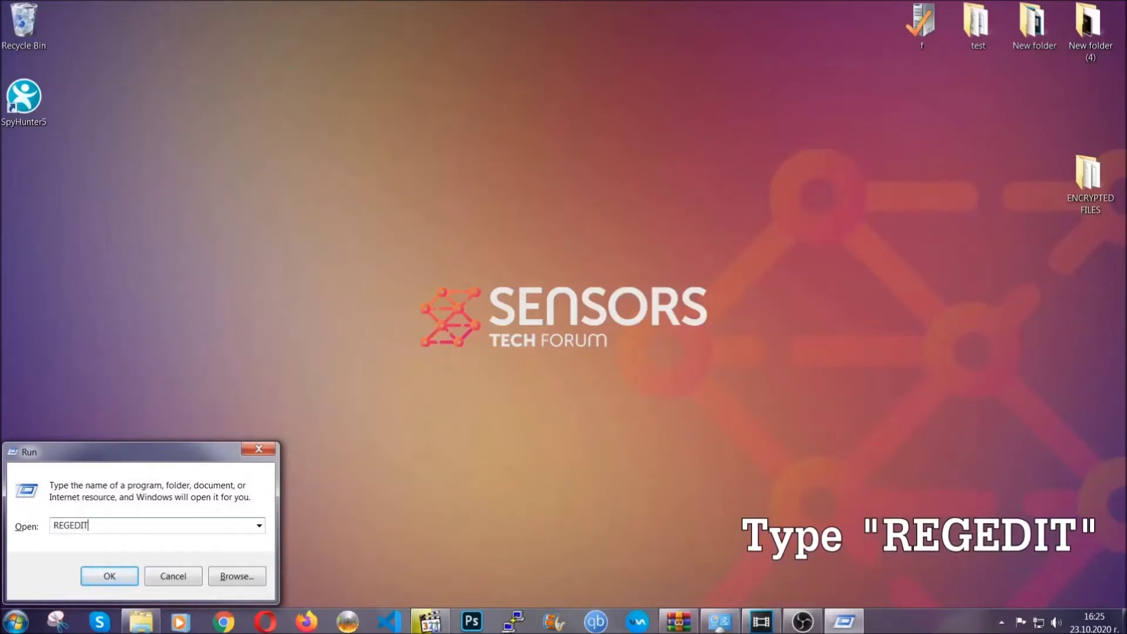
left_click(97, 572)
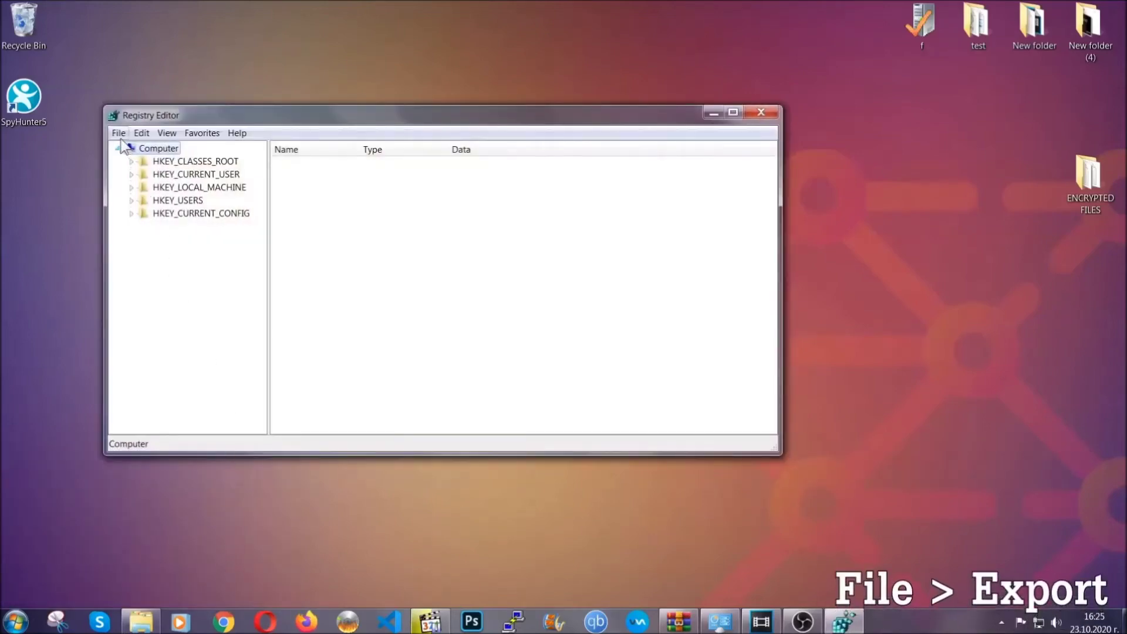
Step: Export the entire registry to the Desktop as BACKUP
left_click(118, 133)
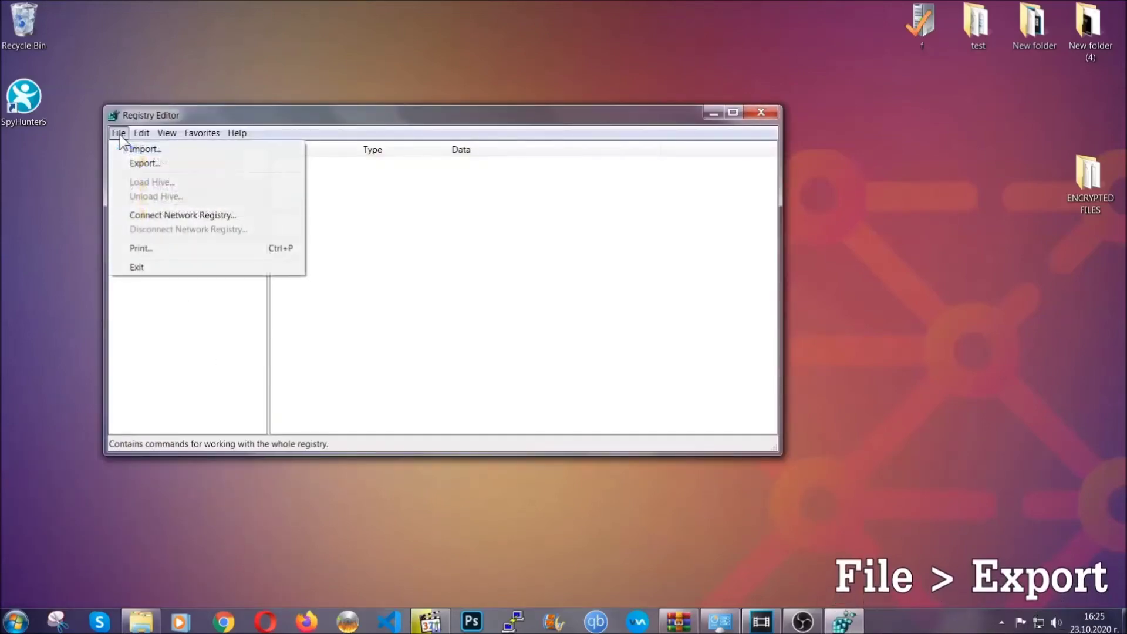
left_click(147, 162)
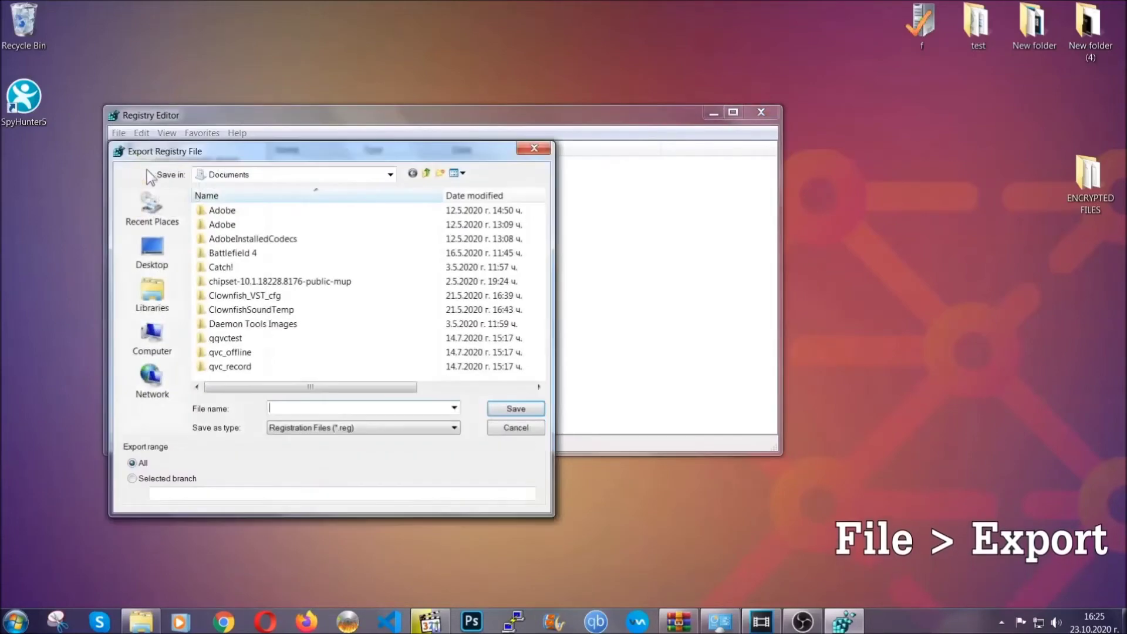
left_click(148, 249)
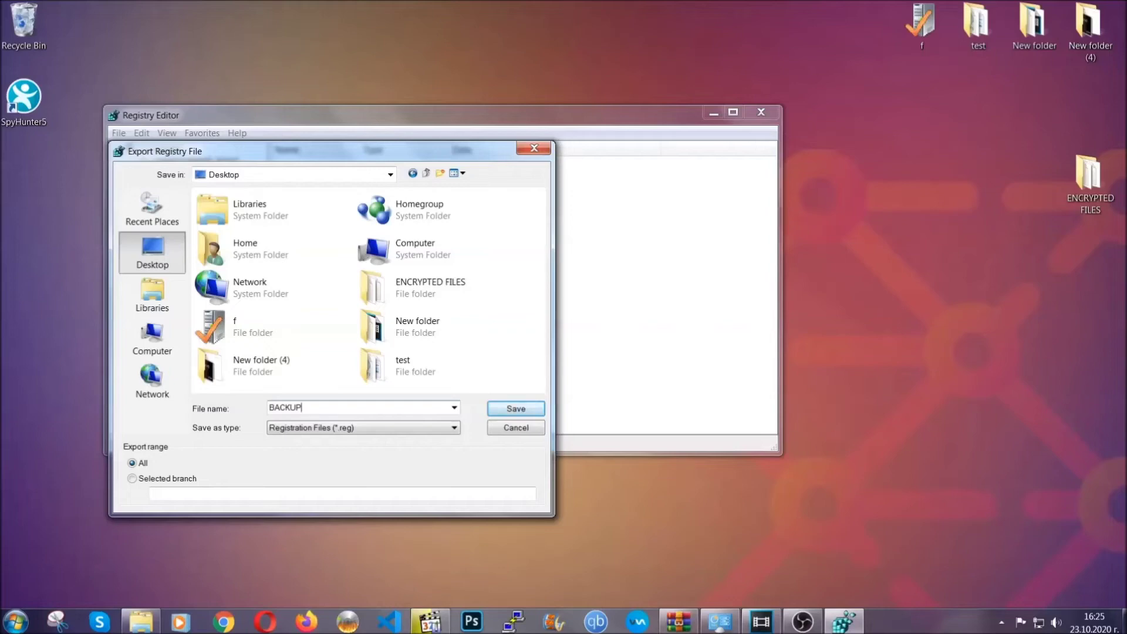
left_click(509, 412)
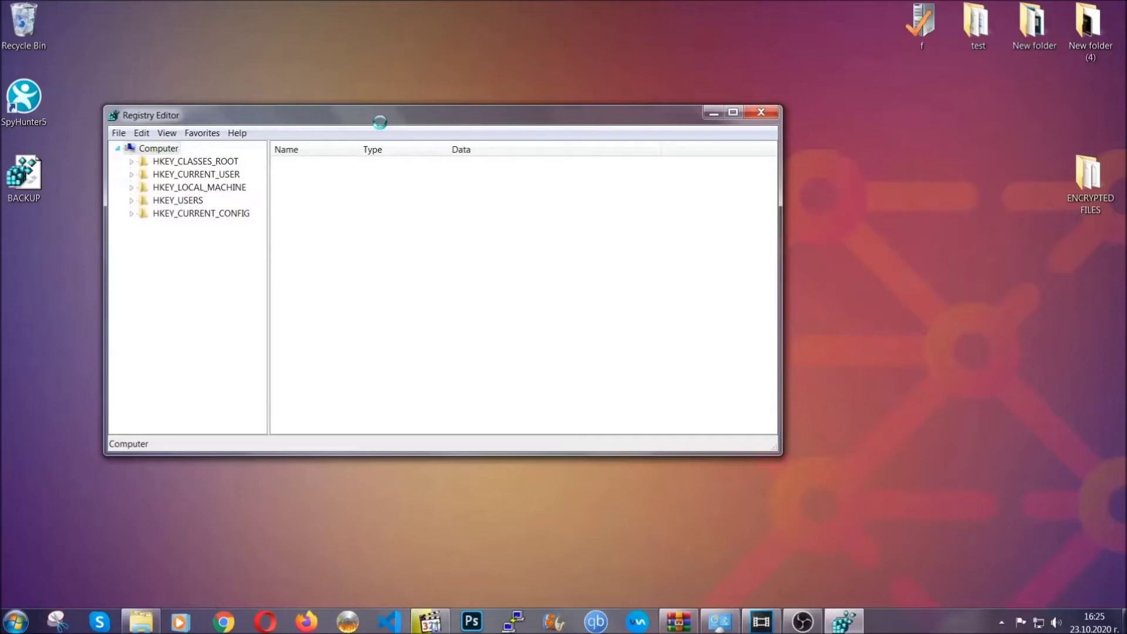
left_click_drag(381, 123, 492, 161)
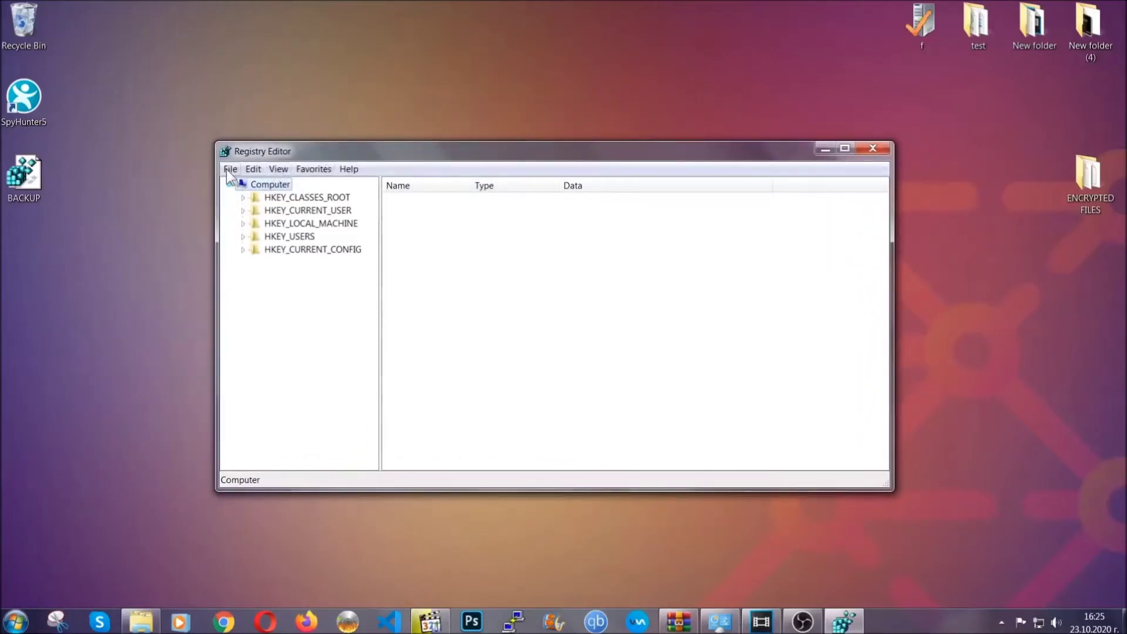
Step: Use Find (Ctrl+F) to jump to HKEY_CURRENT_USER\...\CurrentVersion\RunOnce
left_click(228, 170)
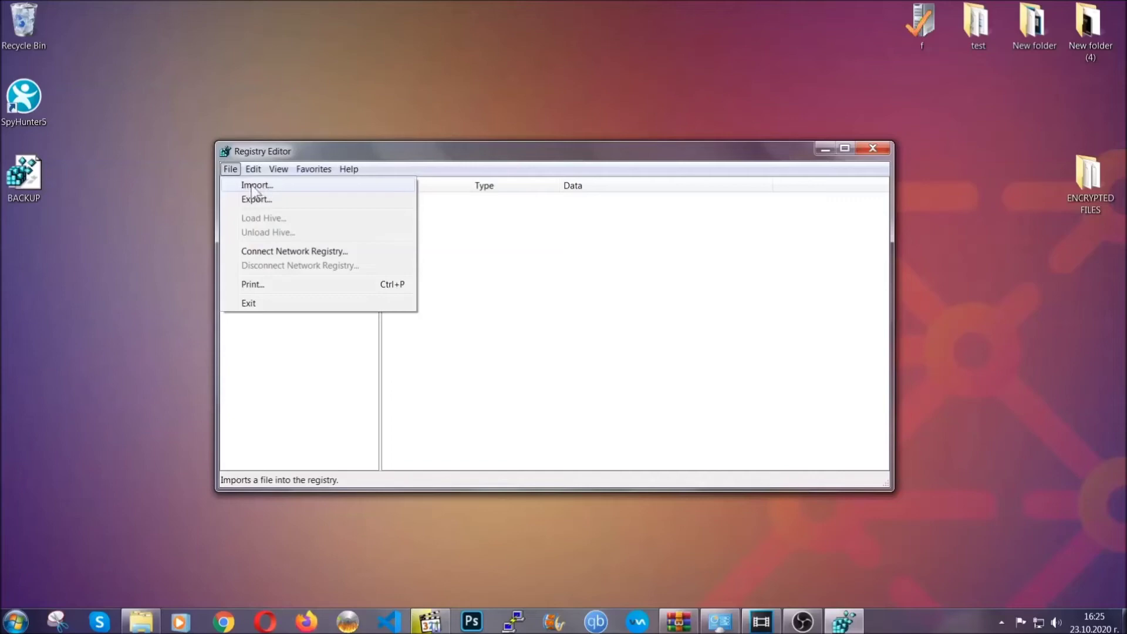
left_click(230, 169)
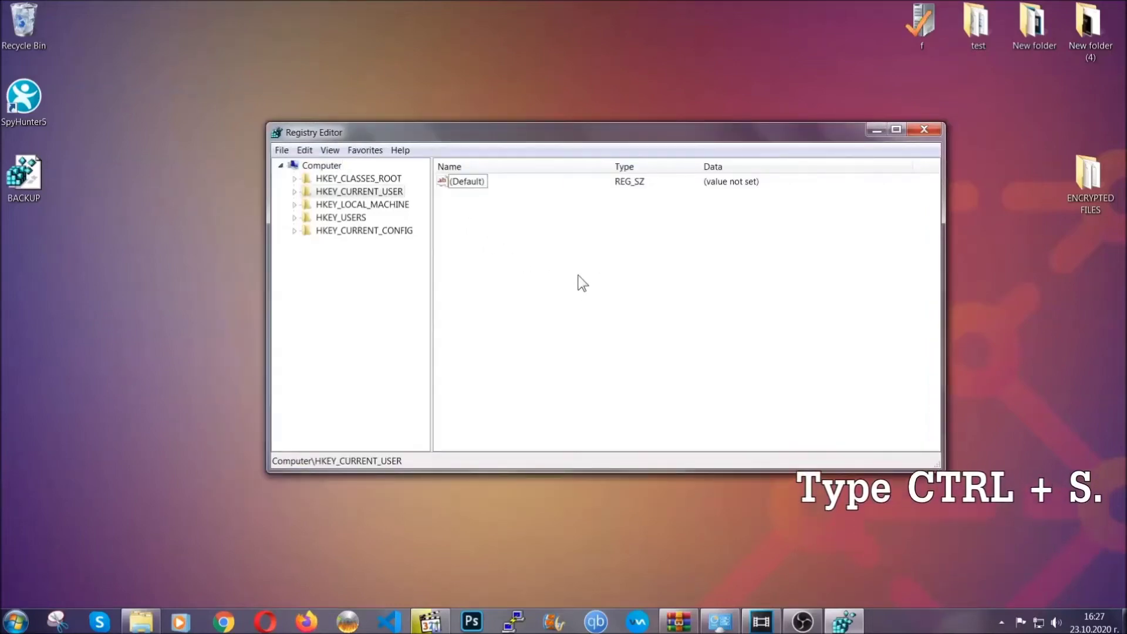
key("ctrl+f")
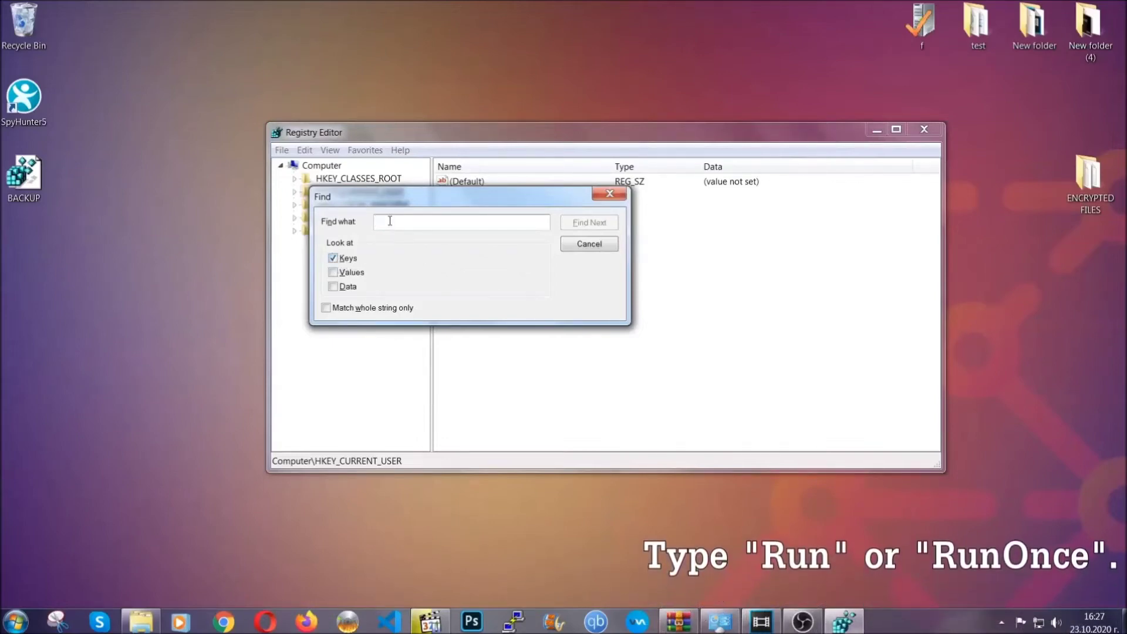
type("RunO")
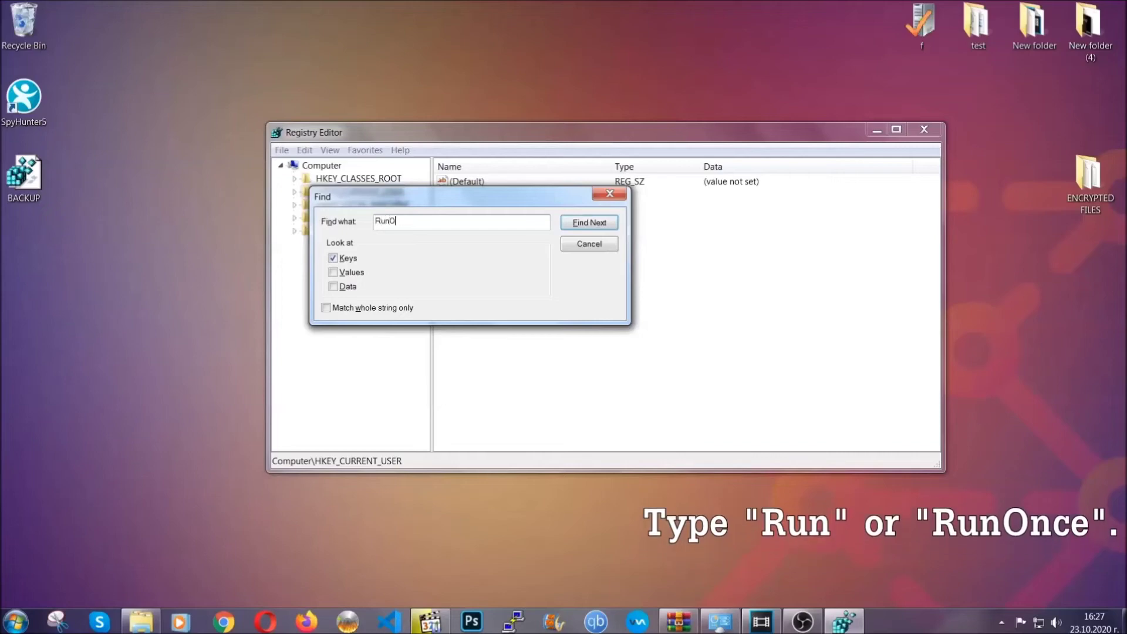
type("nce")
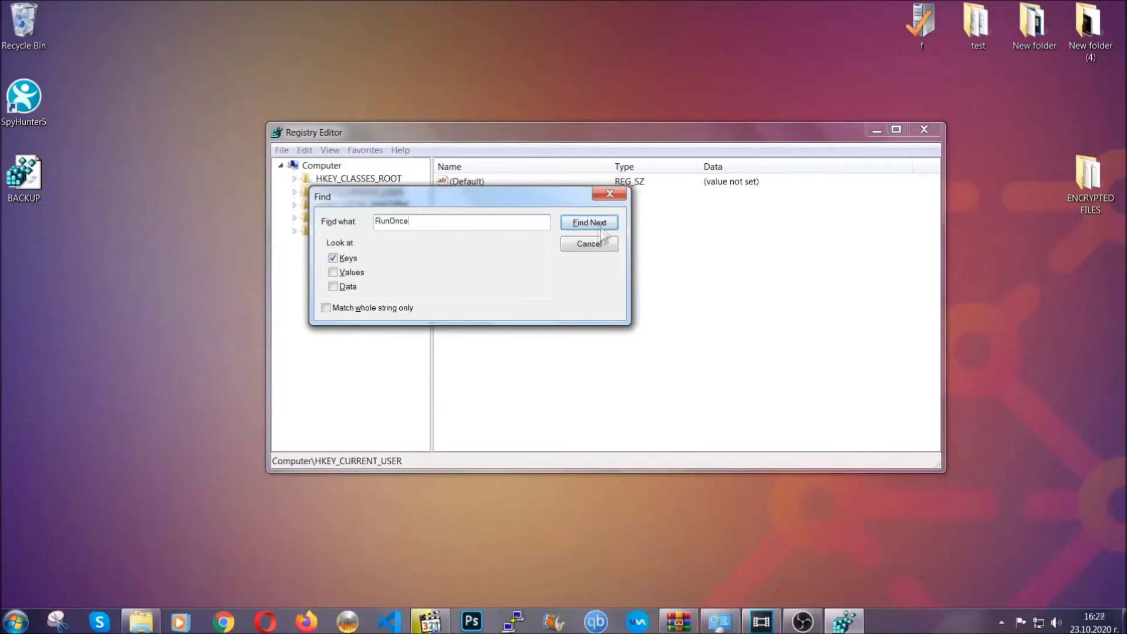
left_click(604, 231)
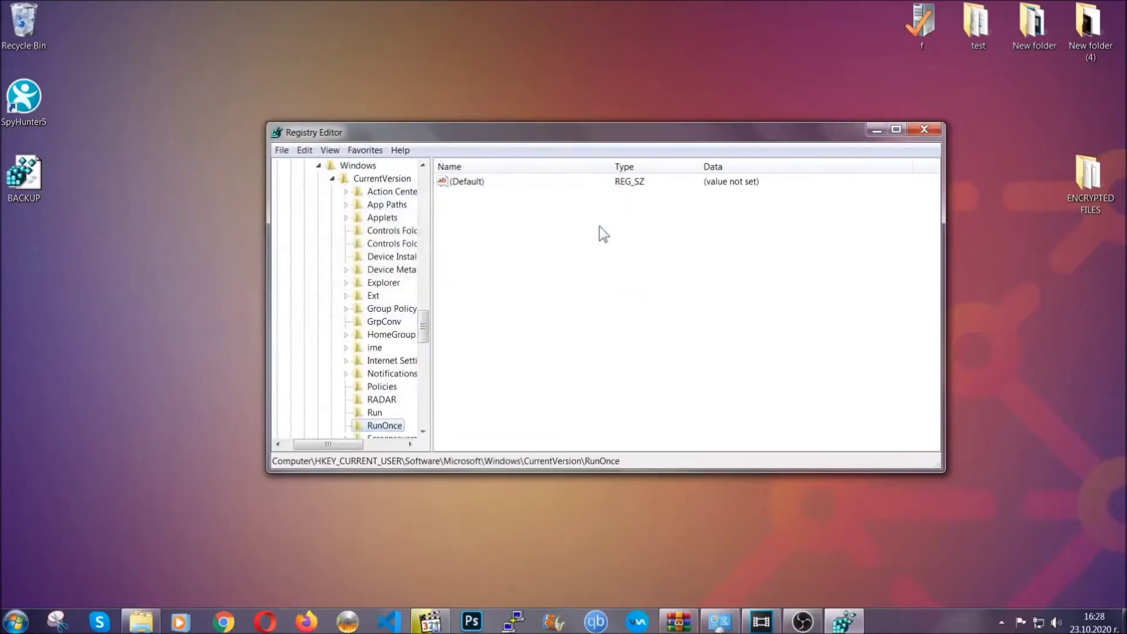
left_click_drag(426, 320, 423, 338)
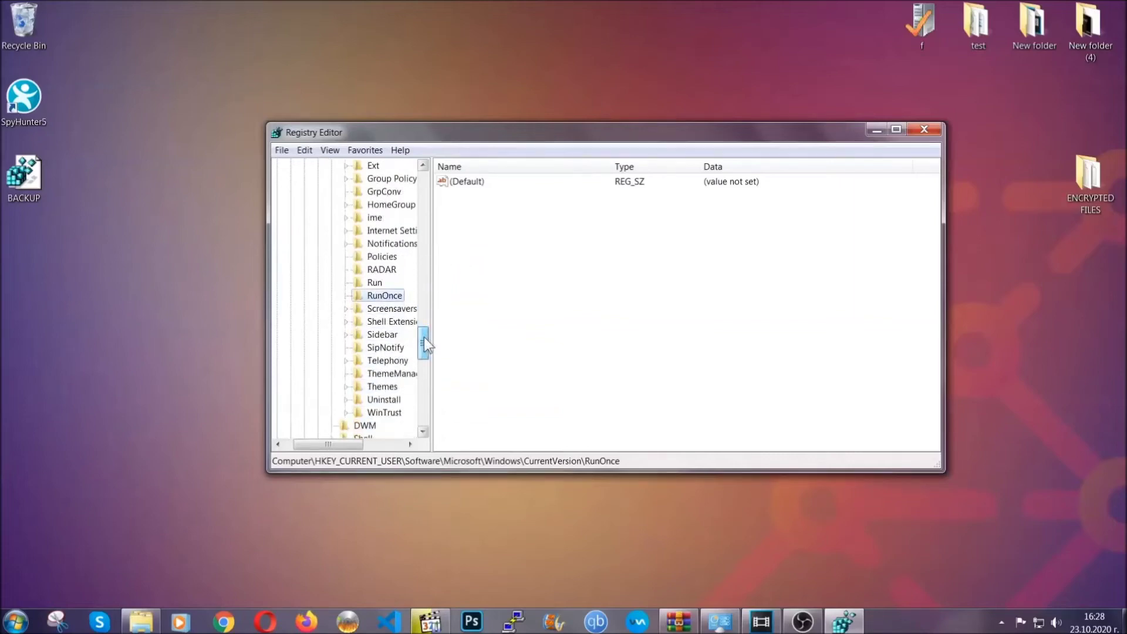
Step: Delete the 'THE VIRUS' value from the current user's Run key
left_click(374, 283)
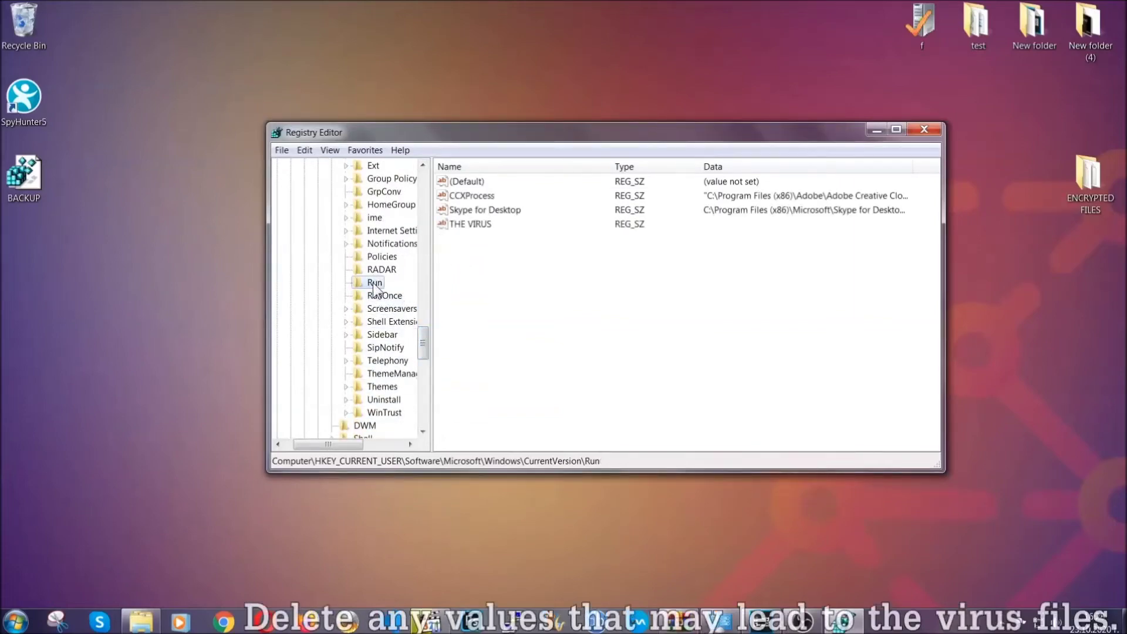
left_click(463, 225)
right_click(462, 226)
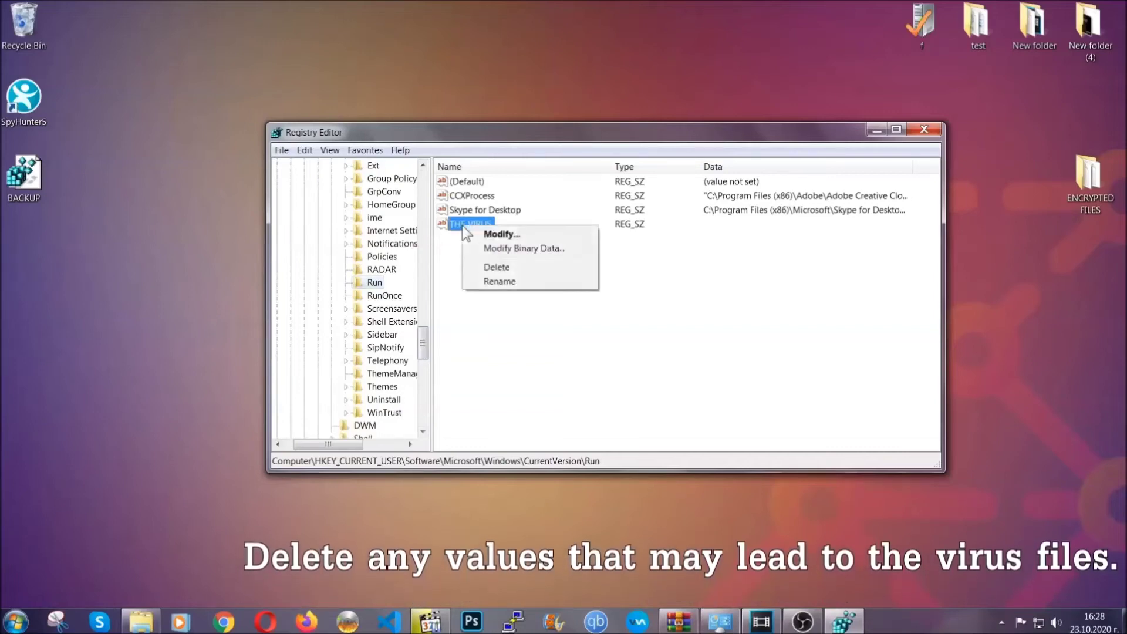
left_click(487, 267)
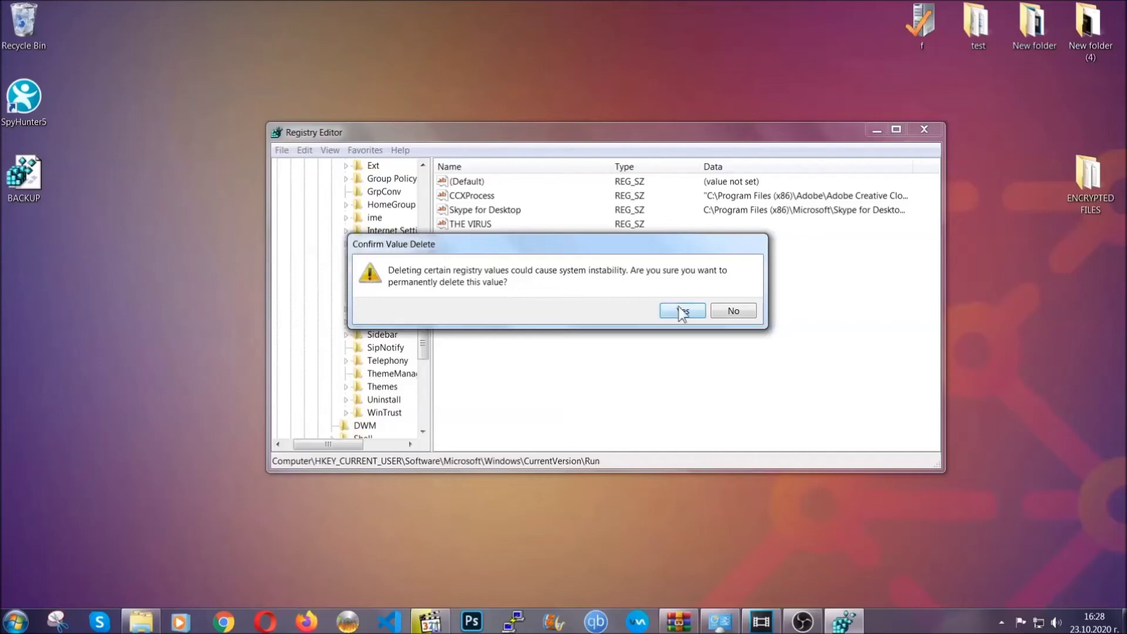
left_click(683, 313)
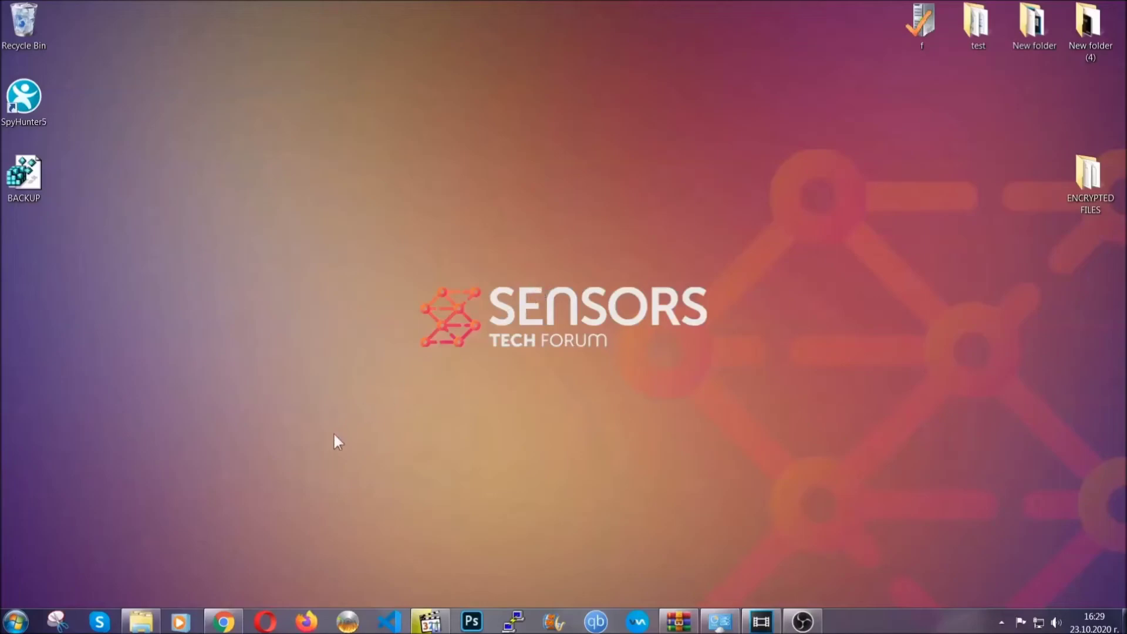
Step: Bring up SensorsTechForum's file-recovery article in Chrome and expand Method 2, Windows Backup
left_click(224, 622)
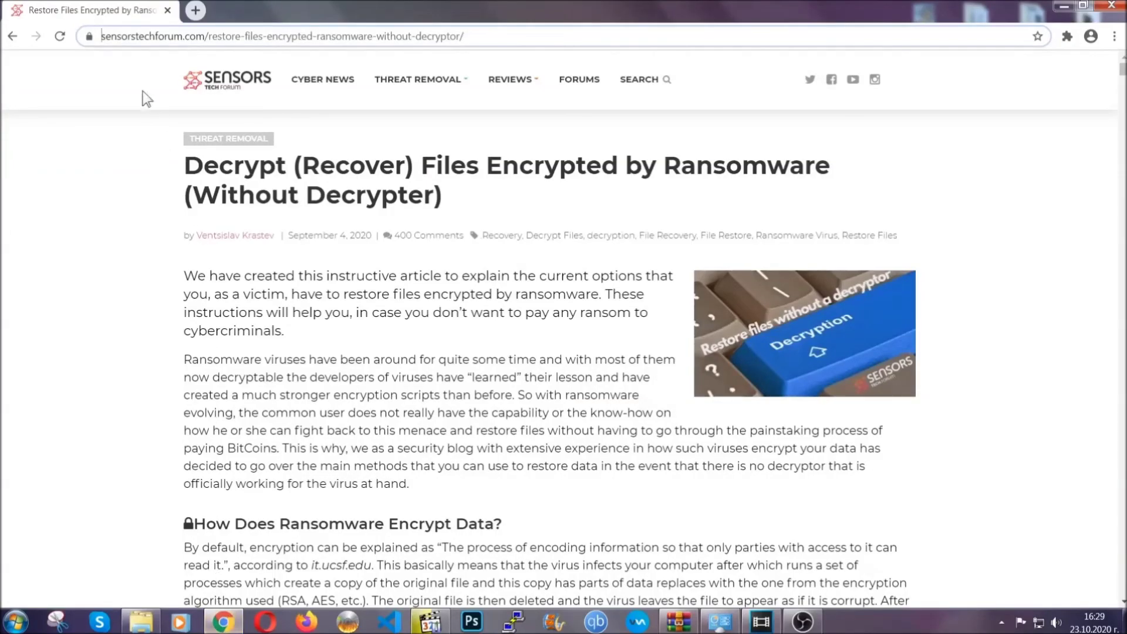
left_click_drag(102, 37, 507, 41)
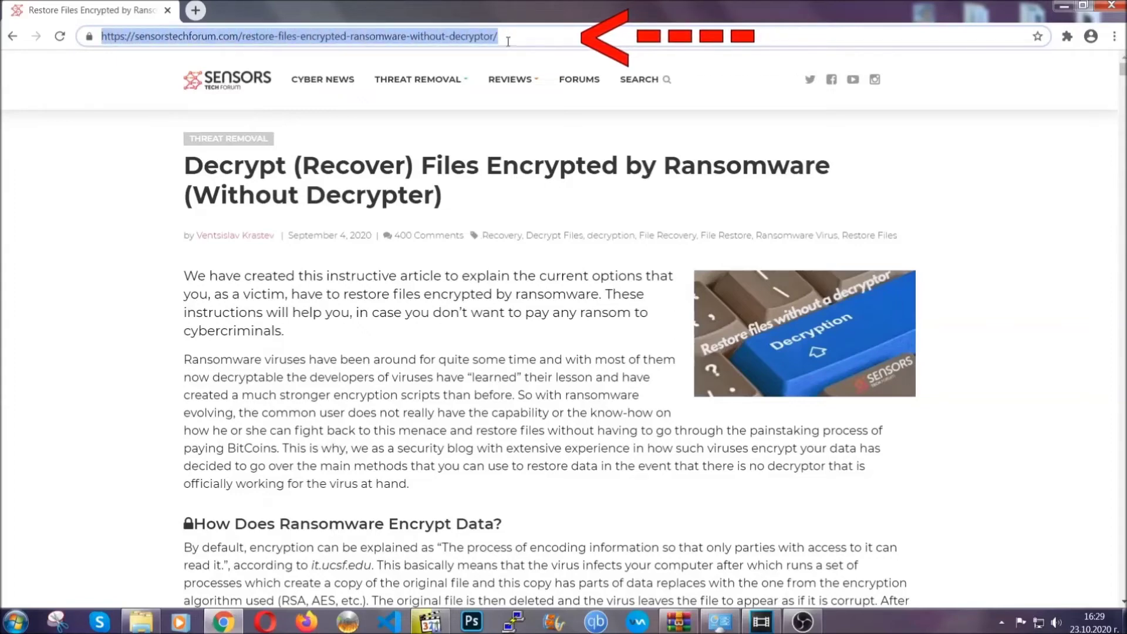
mouse_move(510, 79)
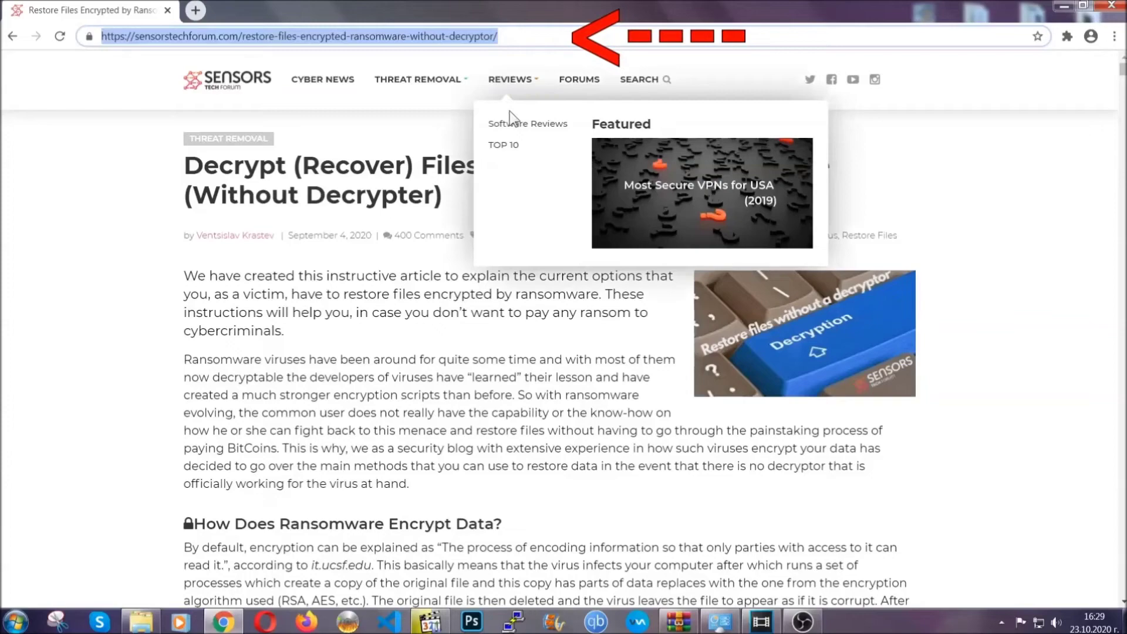
scroll(581, 317, "down", 3)
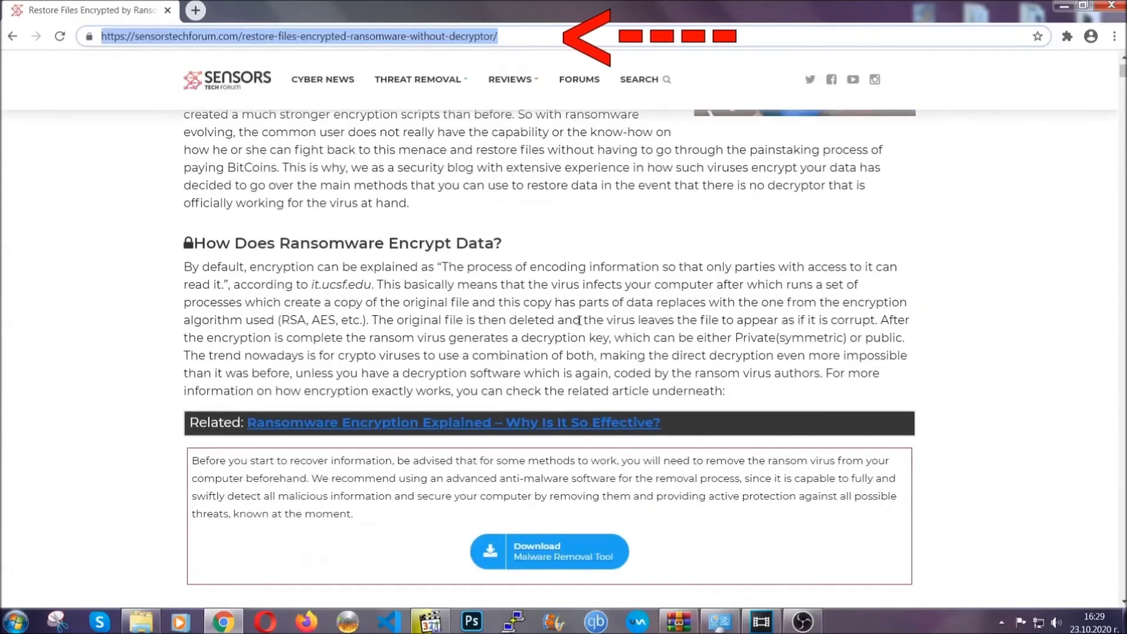
scroll(580, 320, "down", 2)
scroll(580, 323, "down", 2)
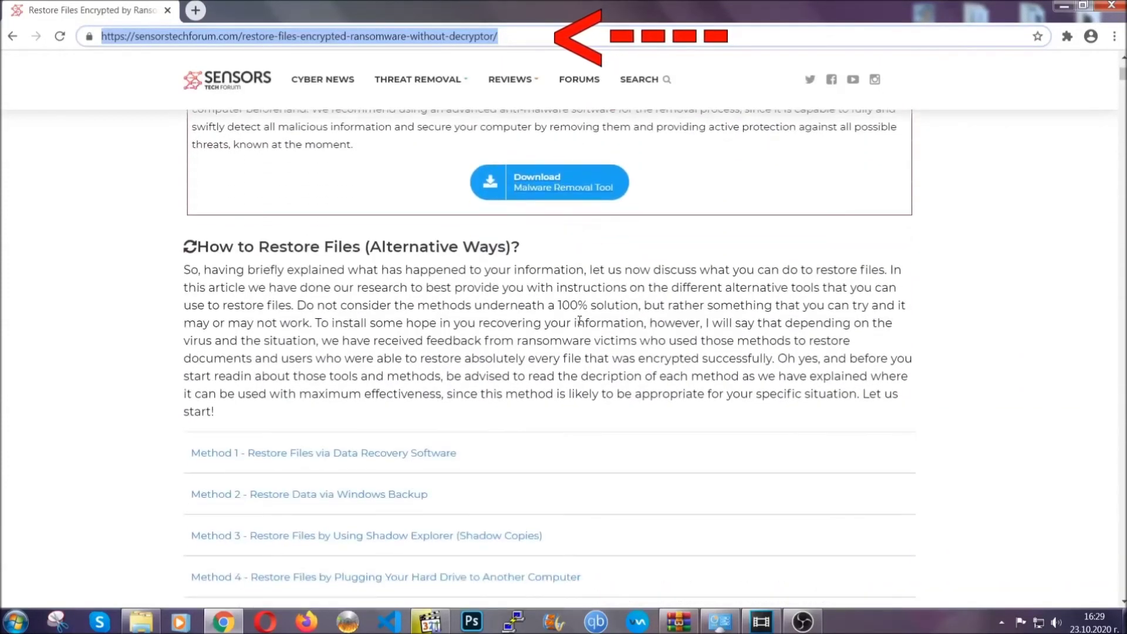
scroll(580, 323, "down", 1)
scroll(581, 325, "down", 3)
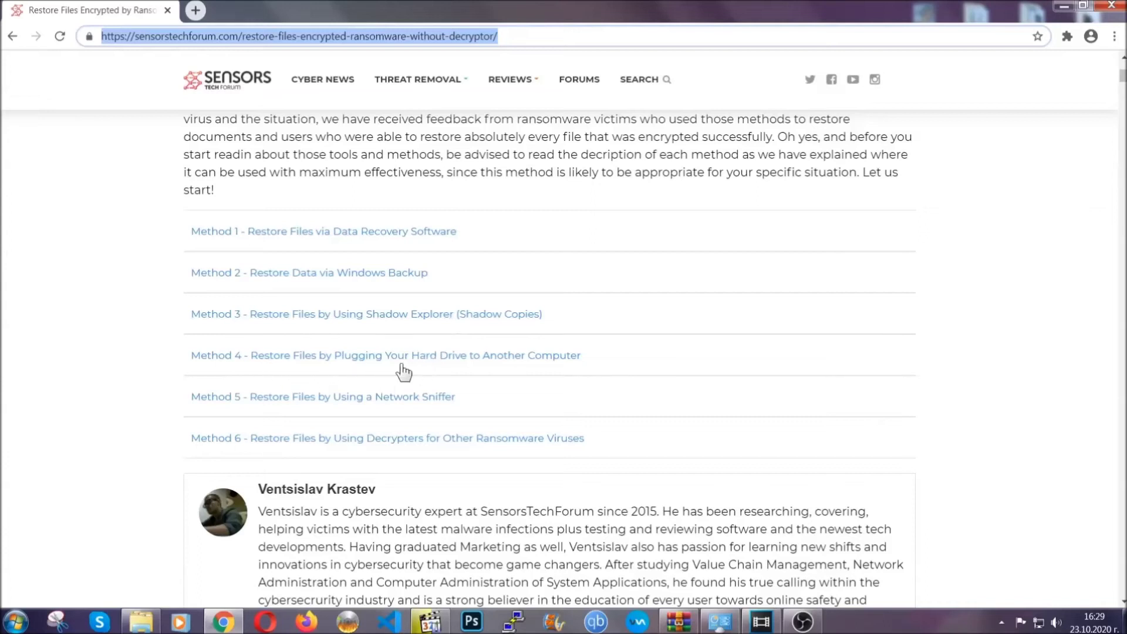
left_click(351, 272)
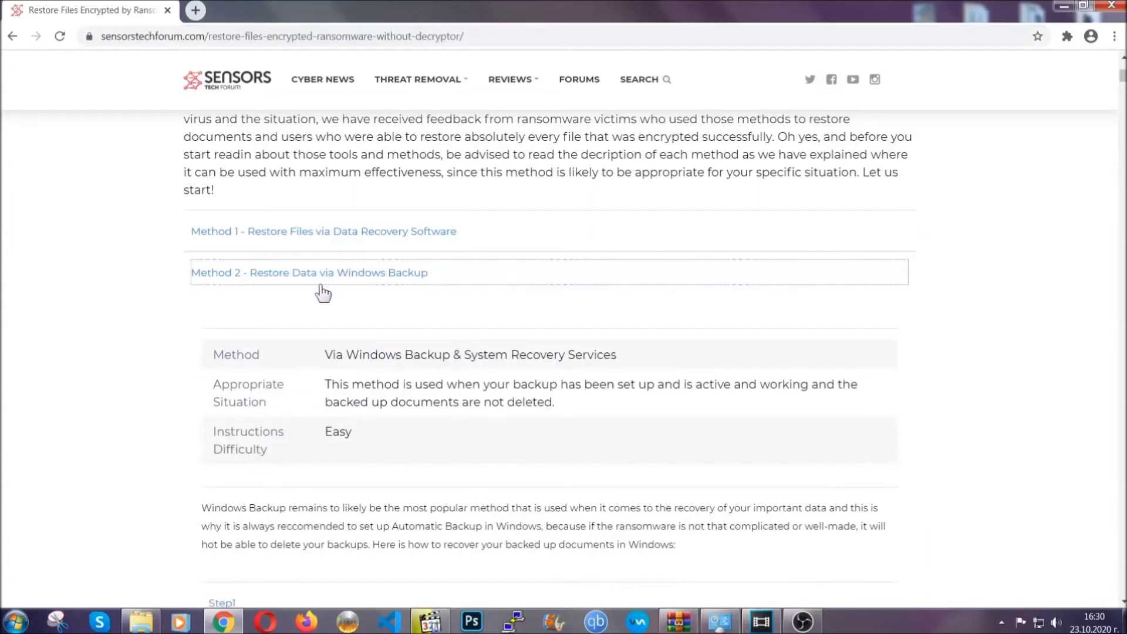
Step: Expand Step1, Step2 and Step3 of the Windows Backup method, then minimize Chrome
left_click_drag(326, 355, 397, 437)
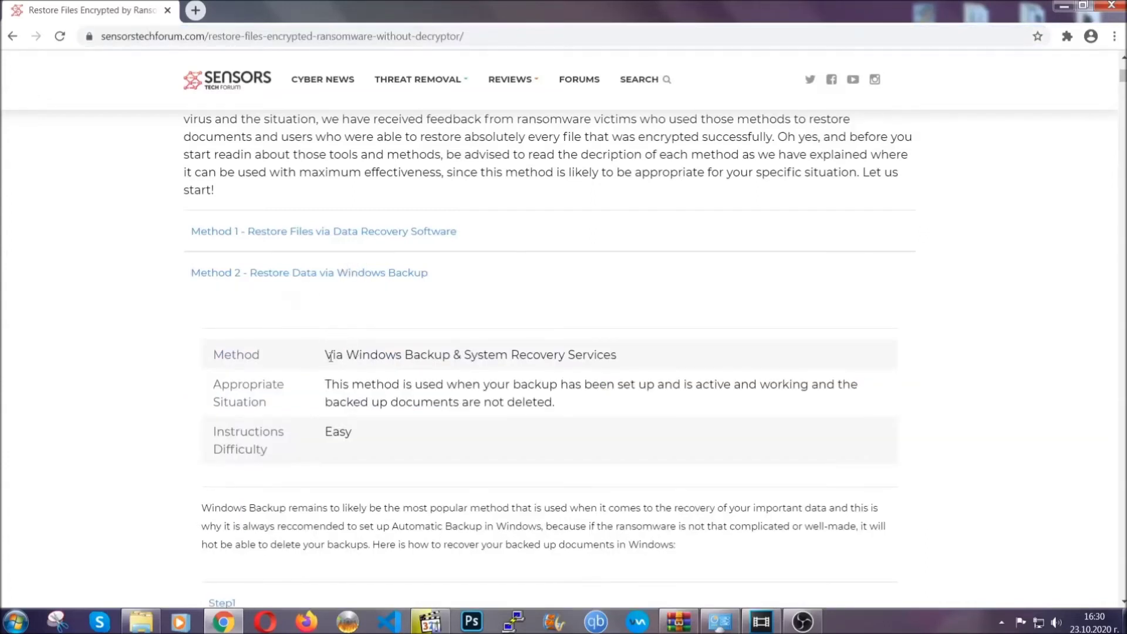
left_click(399, 442)
scroll(402, 438, "down", 3)
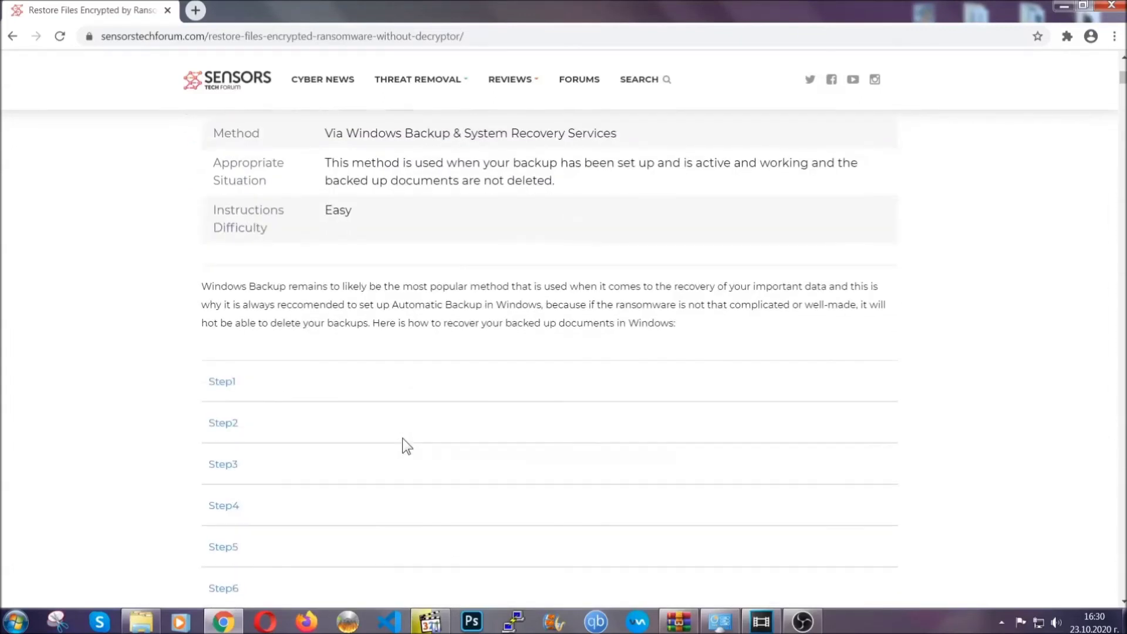
scroll(403, 438, "down", 1)
left_click(233, 308)
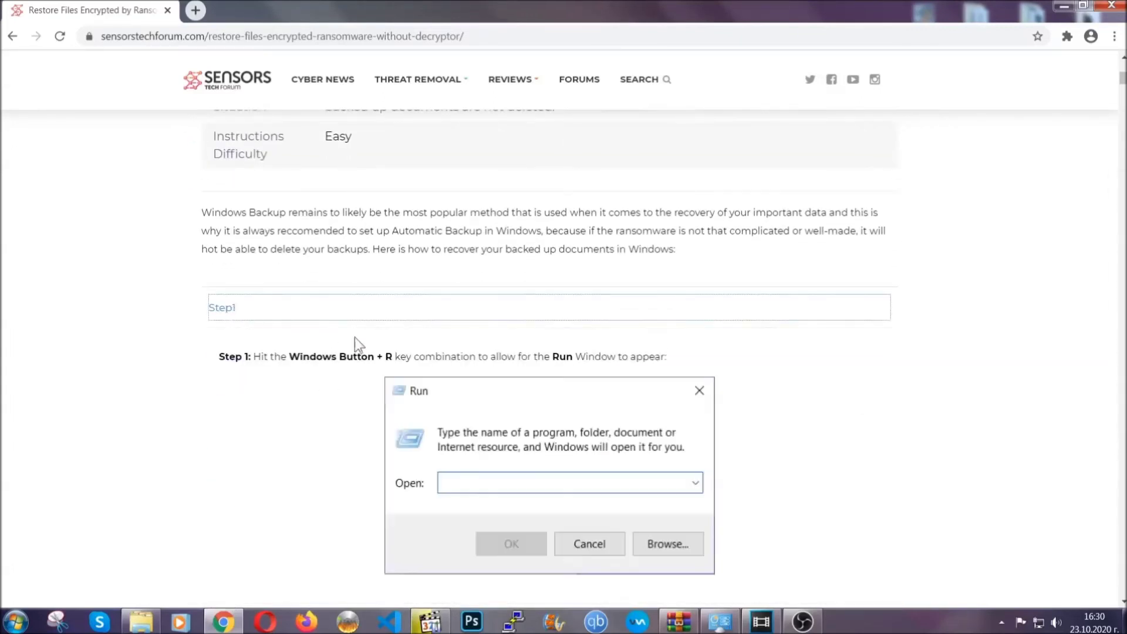
scroll(529, 365, "down", 3)
left_click(264, 370)
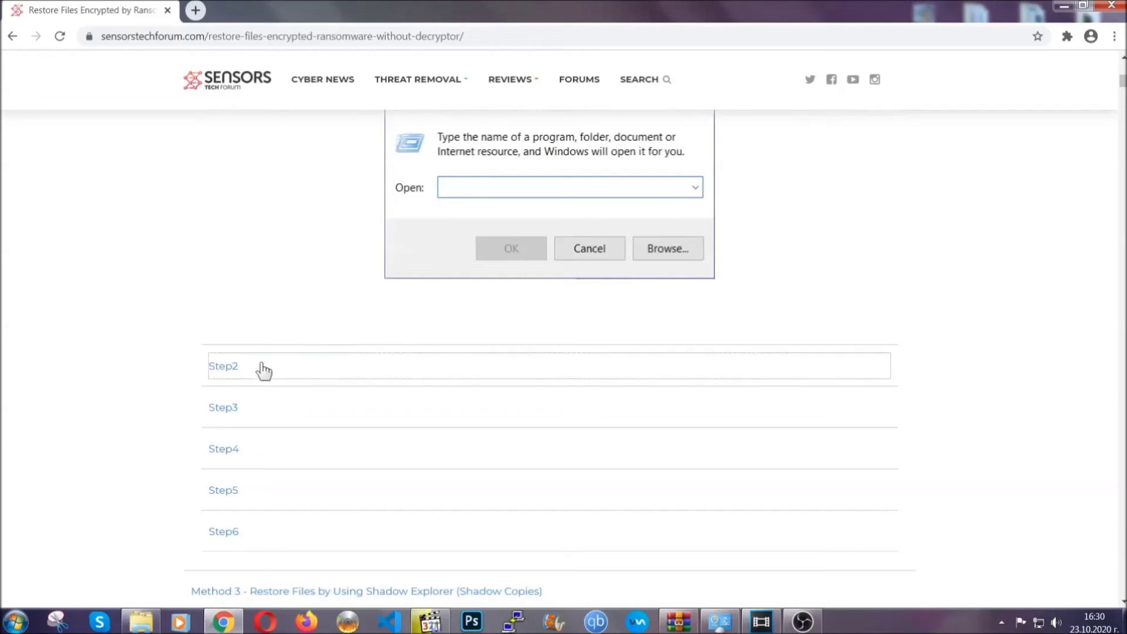
scroll(468, 373, "down", 3)
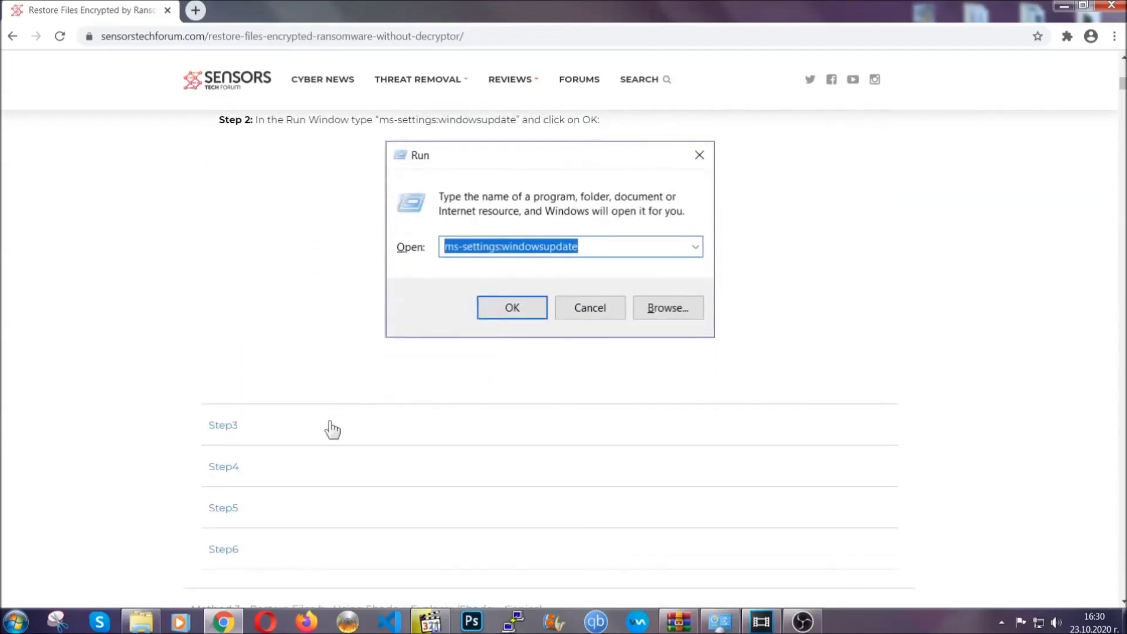
left_click(333, 429)
scroll(496, 402, "down", 1)
scroll(498, 398, "down", 2)
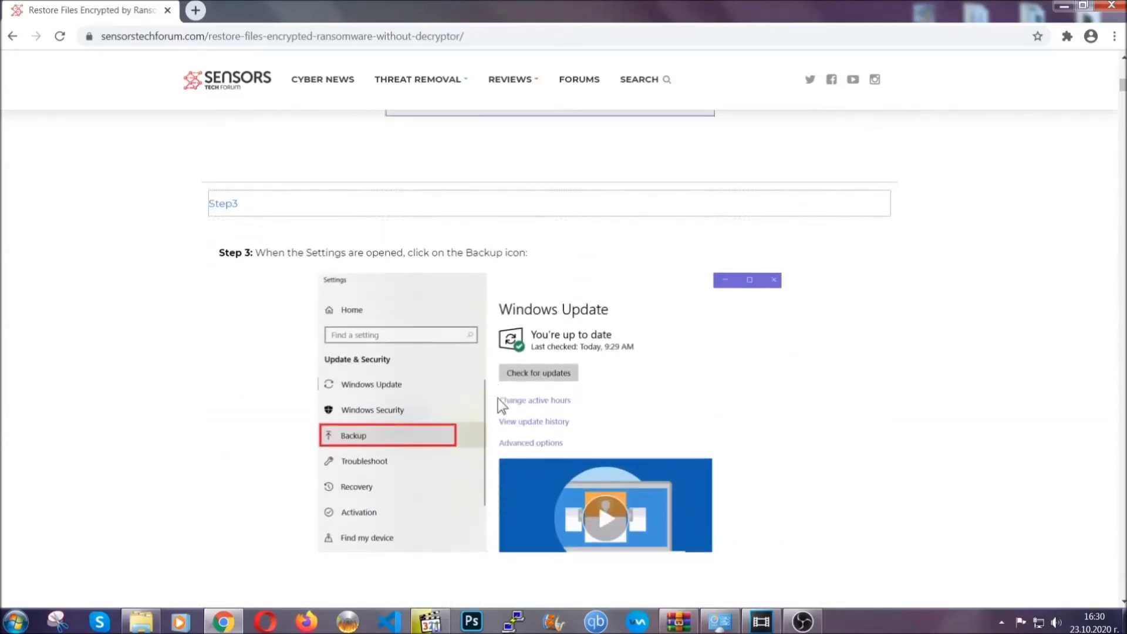
scroll(498, 398, "down", 2)
scroll(496, 400, "down", 1)
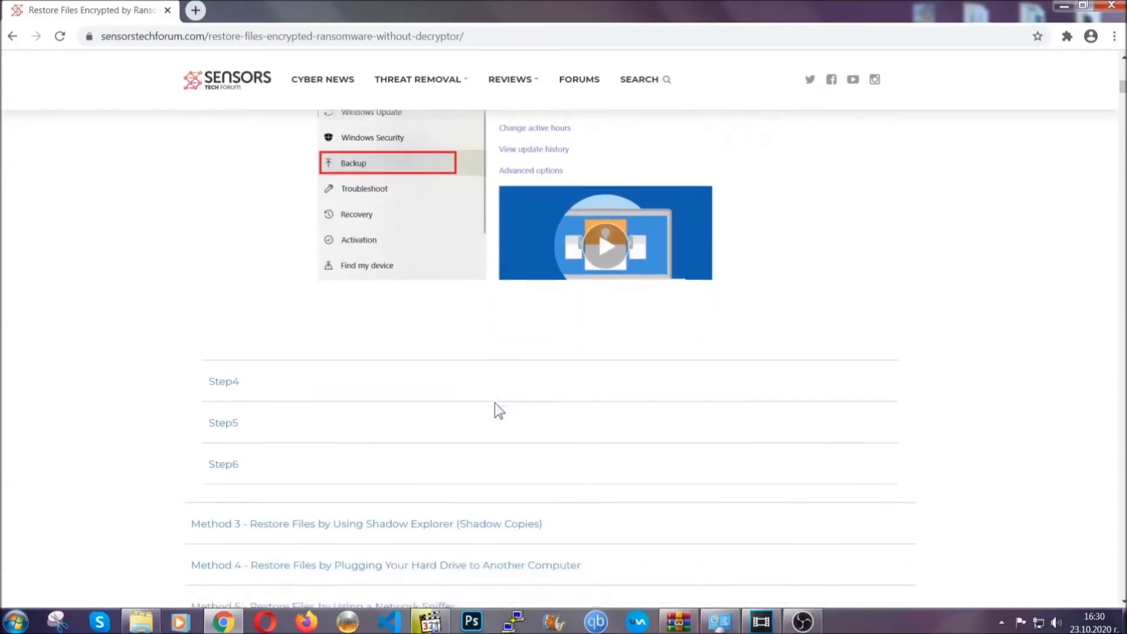
scroll(495, 408, "down", 1)
scroll(494, 407, "down", 2)
scroll(495, 407, "down", 2)
scroll(495, 408, "down", 1)
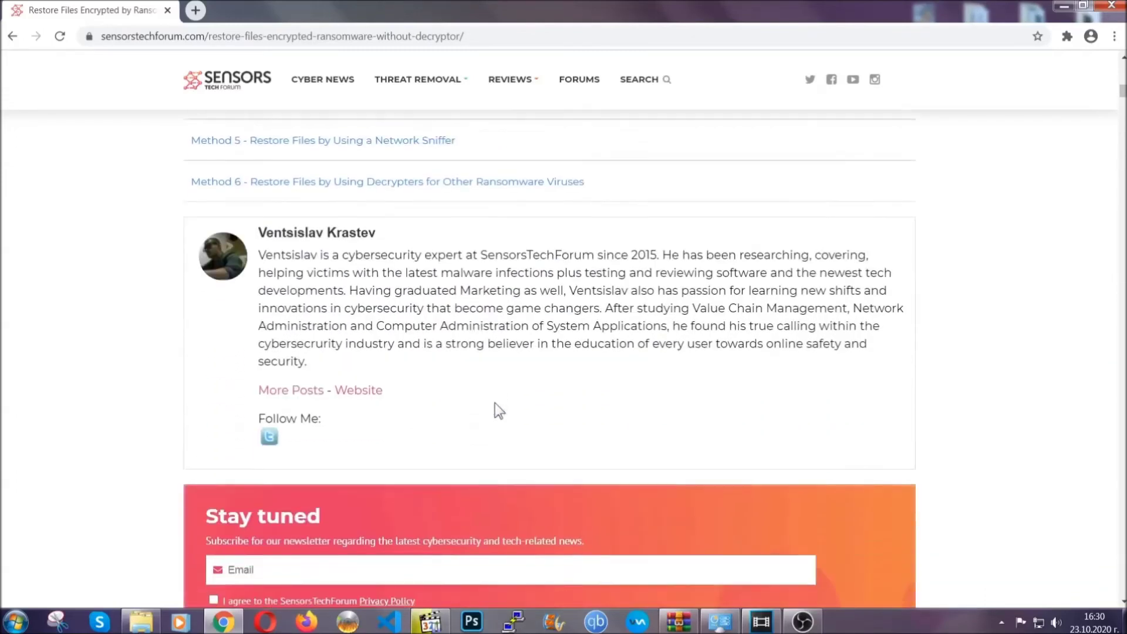
scroll(495, 404, "up", 3)
scroll(496, 411, "up", 5)
scroll(493, 418, "up", 6)
scroll(494, 425, "up", 6)
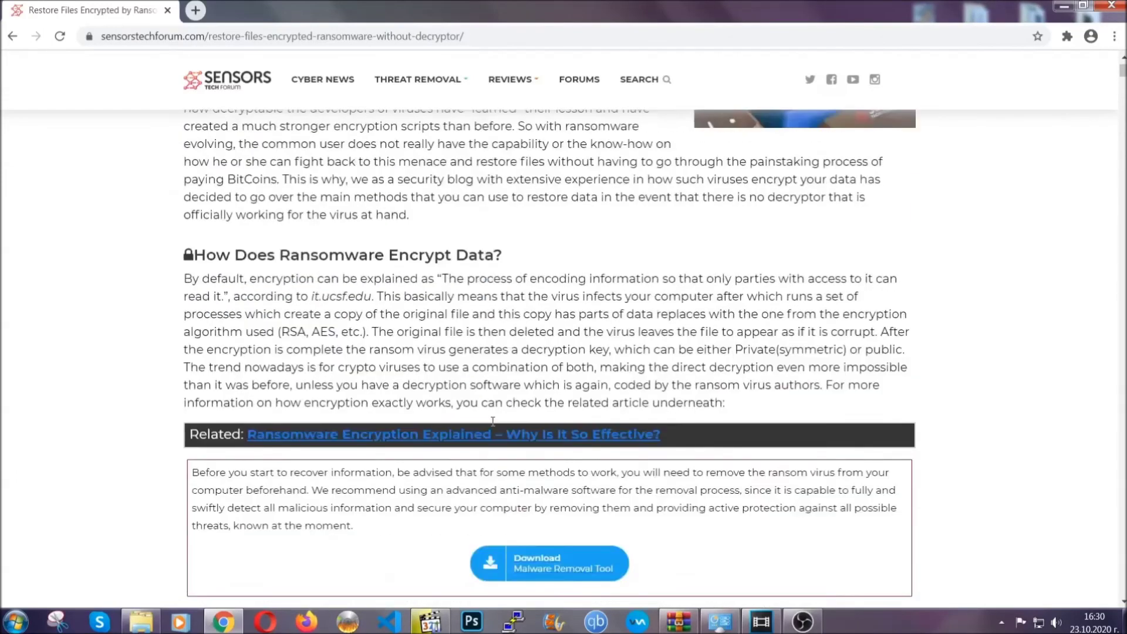
scroll(492, 419, "up", 3)
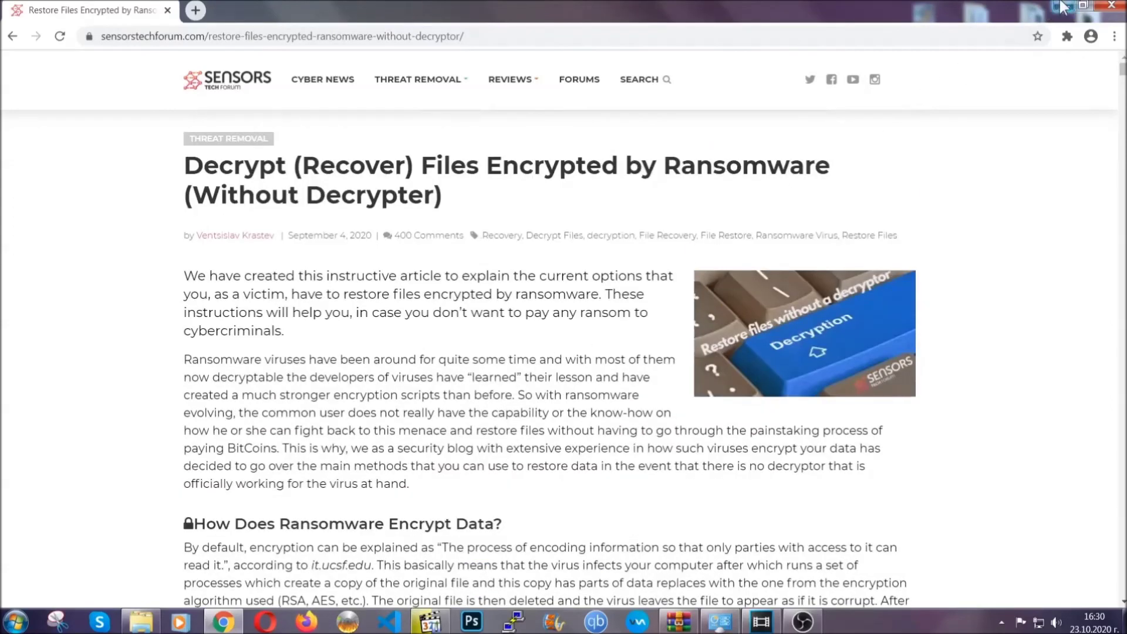
left_click(1062, 8)
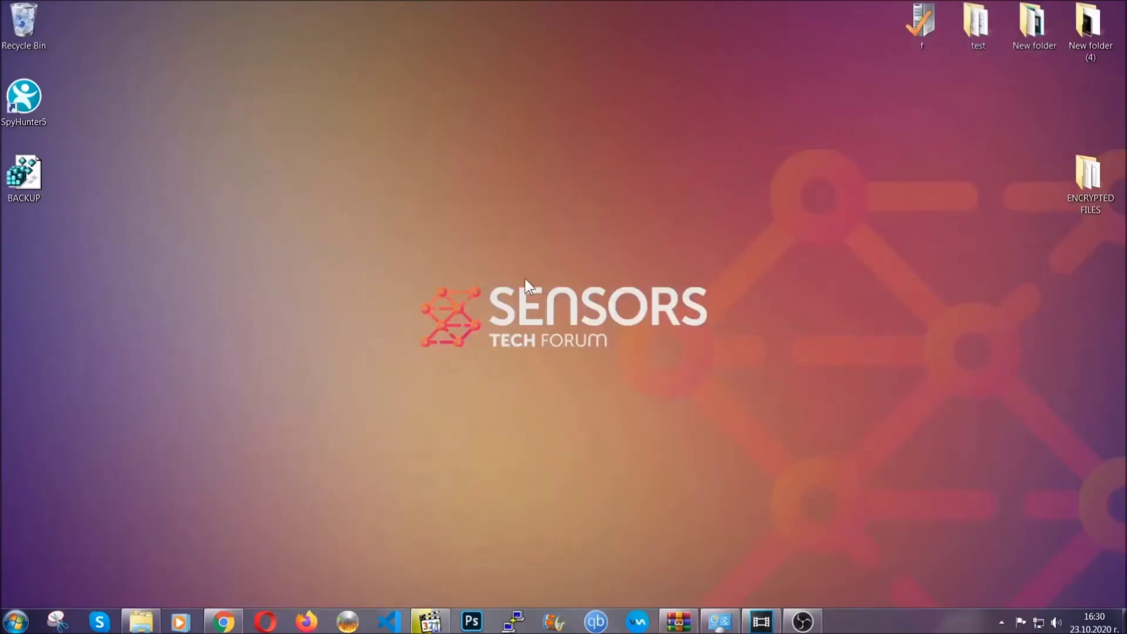